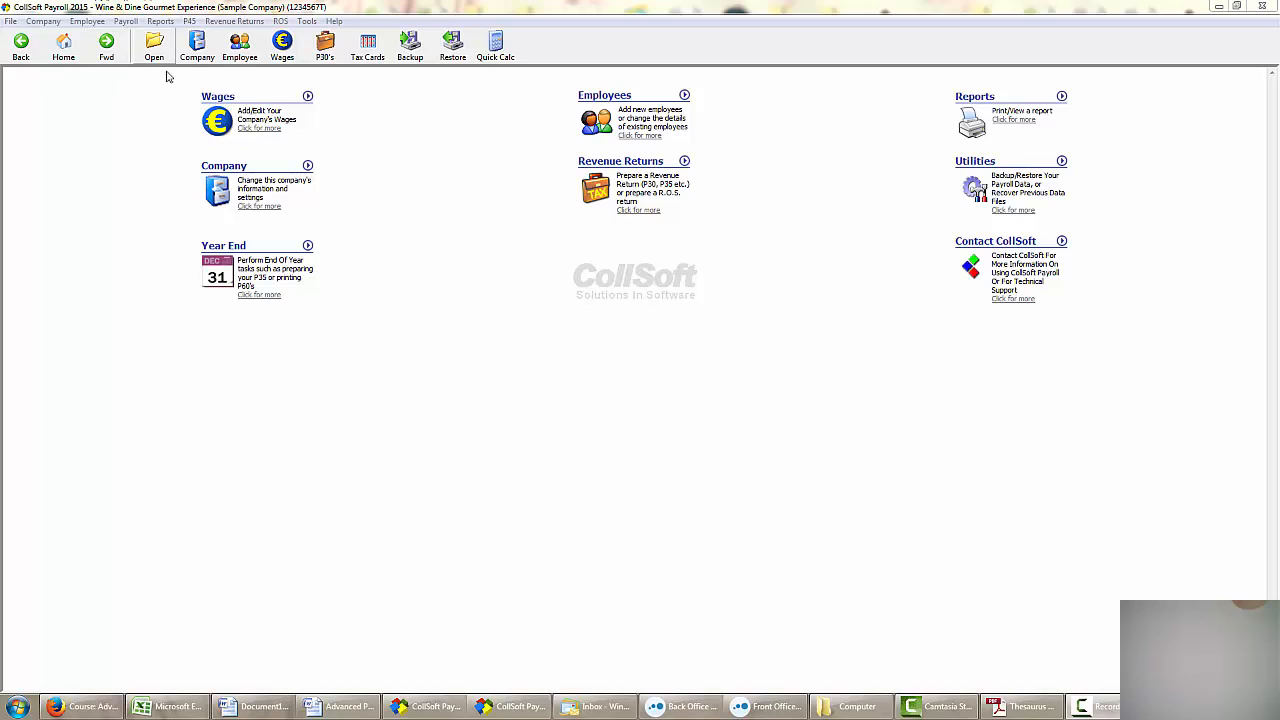
Step: Enable Addition 4, Addition 5 and Addition 6 in the company's additions to pay
left_click(201, 51)
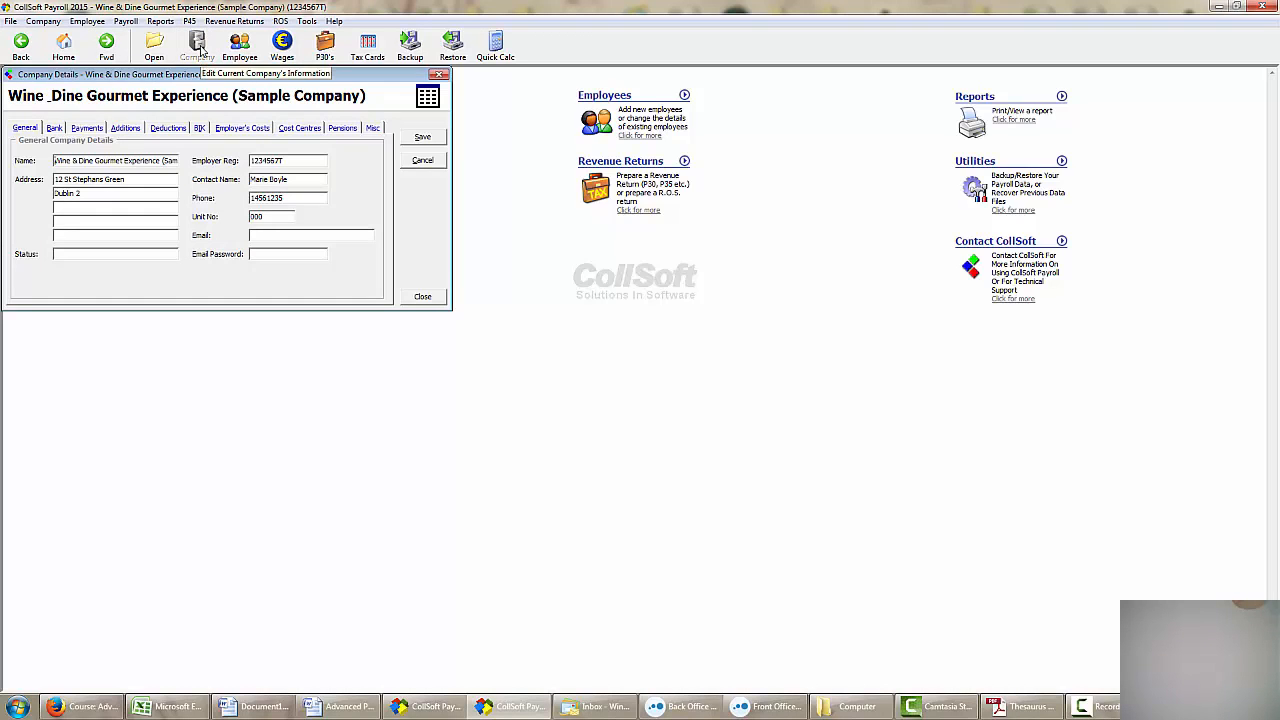
left_click(125, 128)
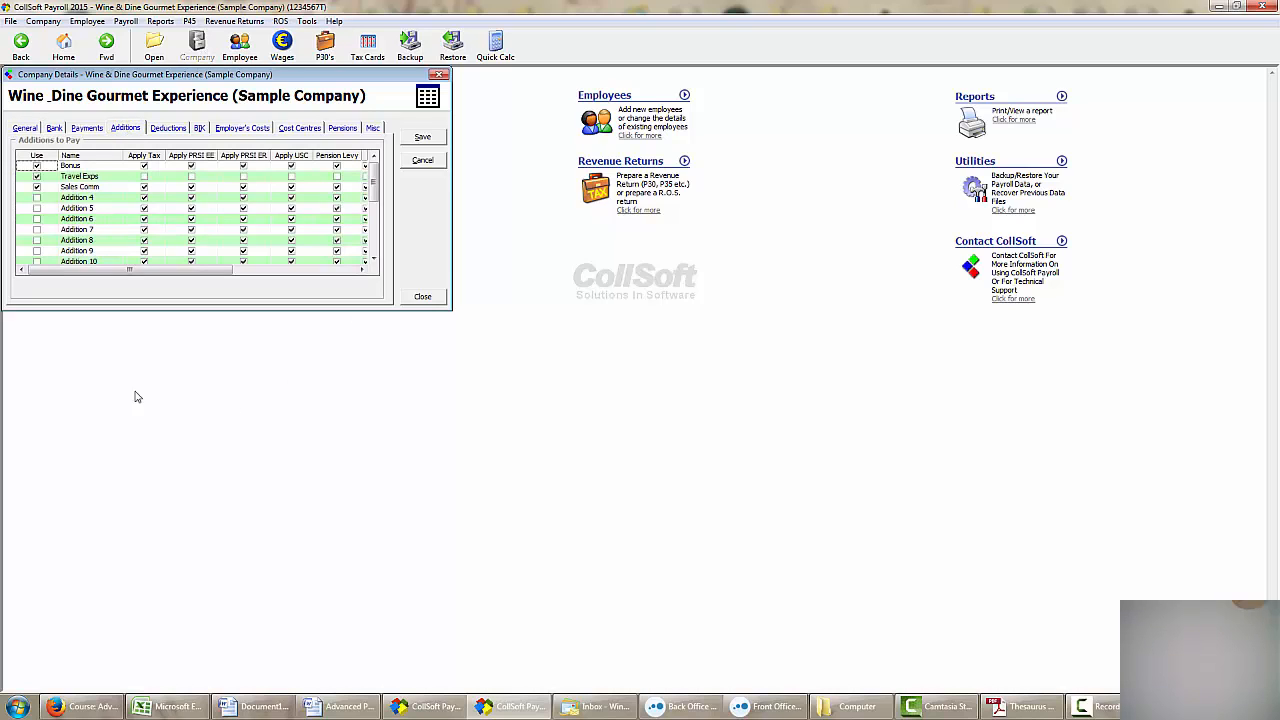
left_click(37, 198)
left_click(37, 208)
left_click(37, 219)
Step: Rename Addition 4 as Stat Redundancy and Addition 5 as Tax Free Lump Sum
left_click(84, 198)
type("Stat Redundancy")
left_click(82, 208)
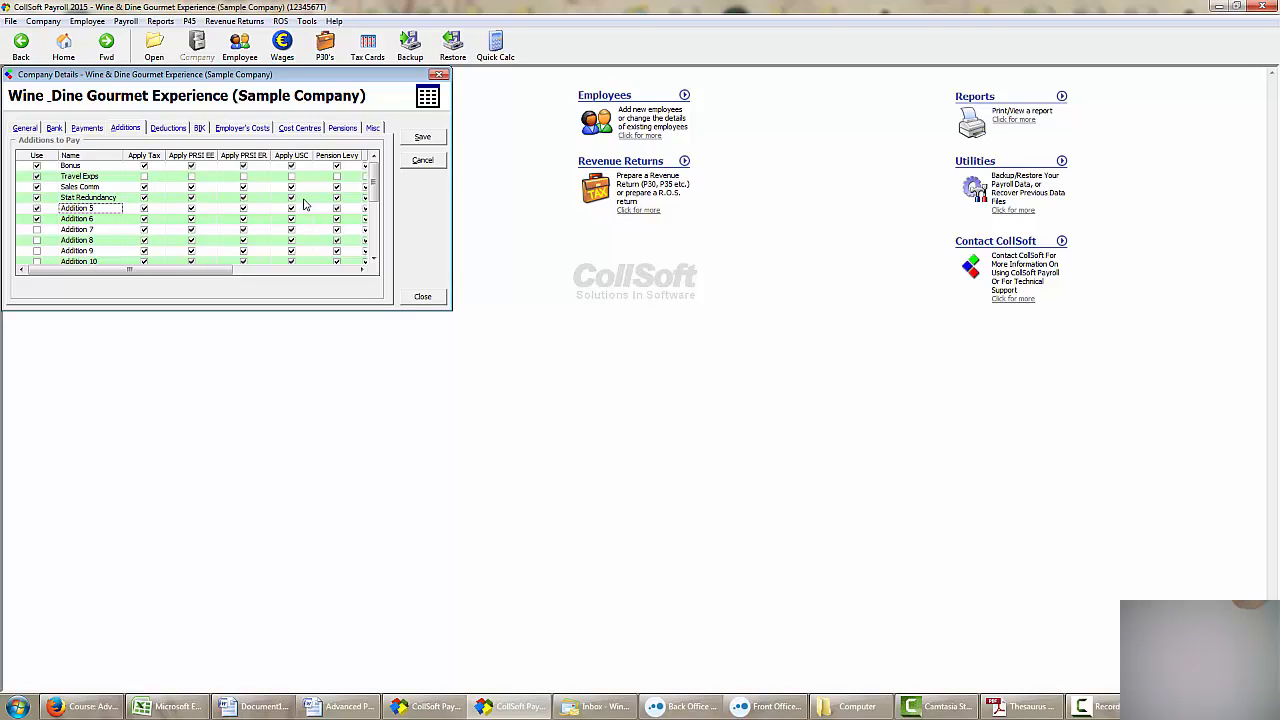
type("Ta")
type("x Free Lump Sum")
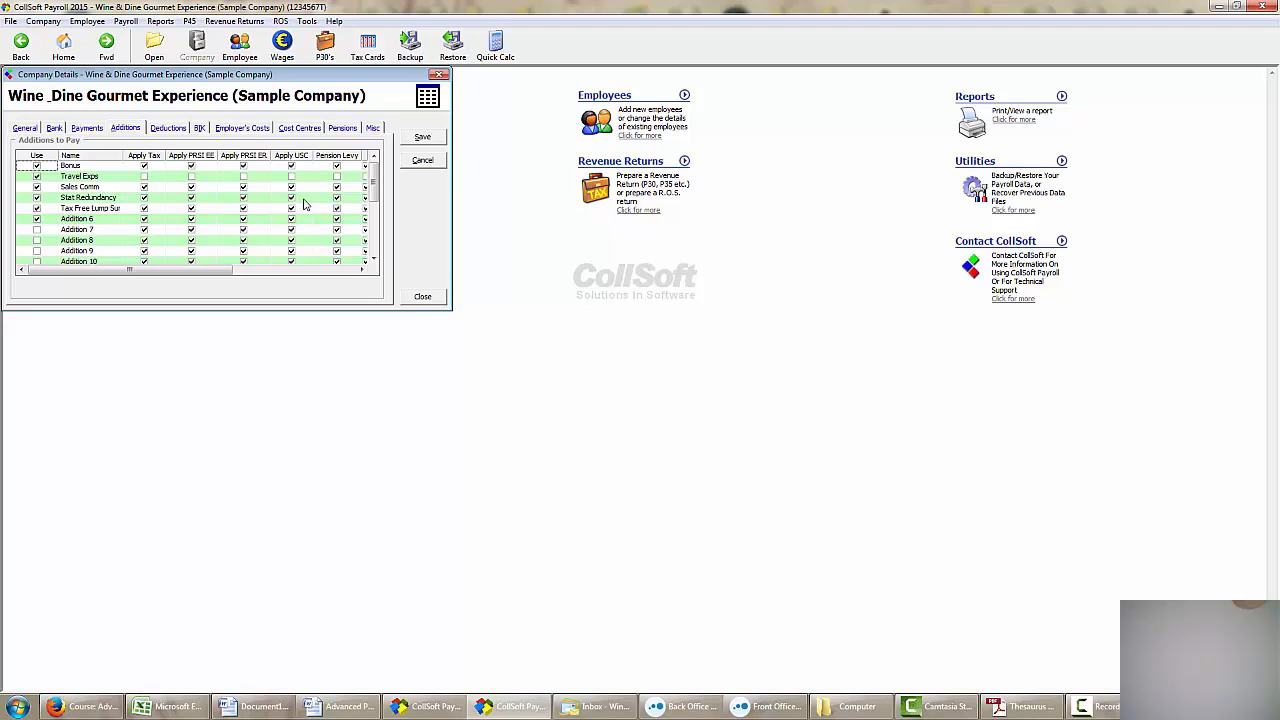
Step: Exempt Stat Redundancy and Tax Free Lump Sum from tax, PRSI and USC, and clear Pension Levy for Tax Free Lump Sum and Addition 6
left_click(145, 198)
left_click(146, 209)
left_click(291, 198)
left_click(291, 208)
left_click(338, 208)
left_click(338, 218)
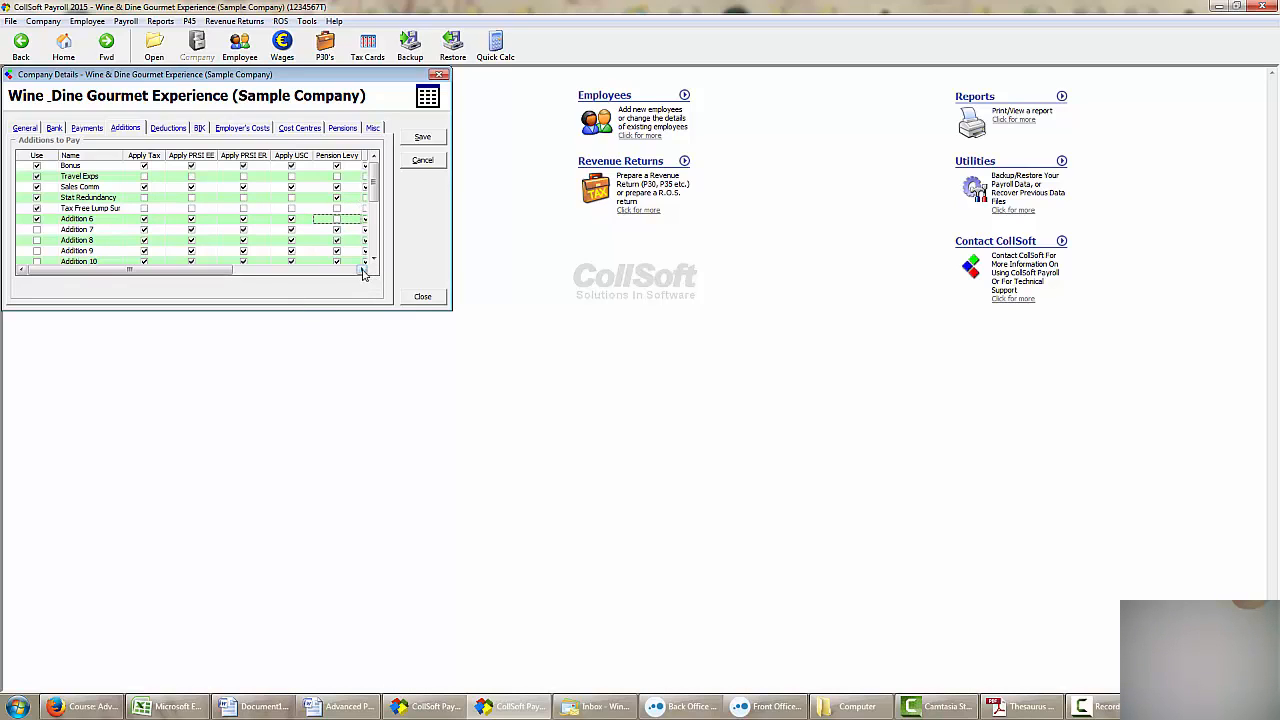
Step: Clear Insurable for Addition 6, Pension Levy for Stat Redundancy, and Pensionable and Holidays for all three new additions
left_click(363, 271)
left_click(363, 271)
left_click(363, 271)
left_click(236, 219)
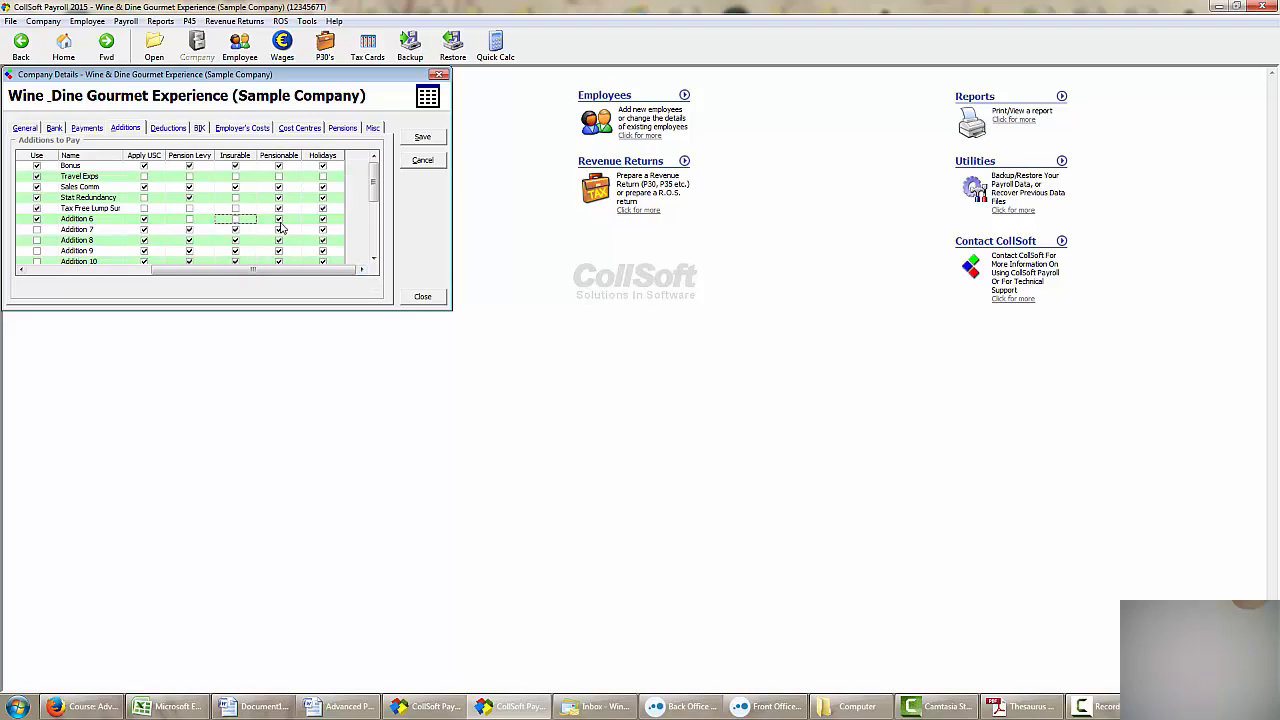
left_click(279, 219)
left_click(279, 208)
left_click(322, 219)
left_click(323, 219)
left_click(190, 198)
left_click(280, 198)
left_click(322, 198)
Step: Rename Addition 6 as Taxable Lump Sum
left_click(21, 271)
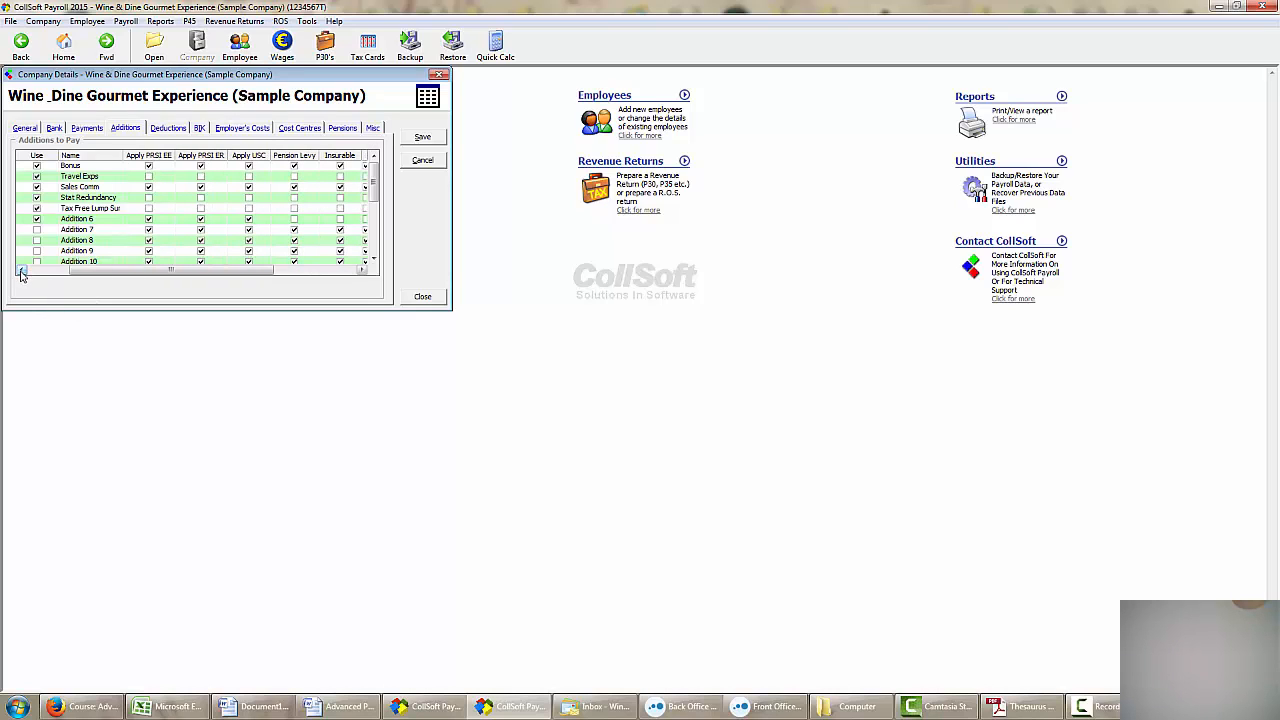
left_click(21, 271)
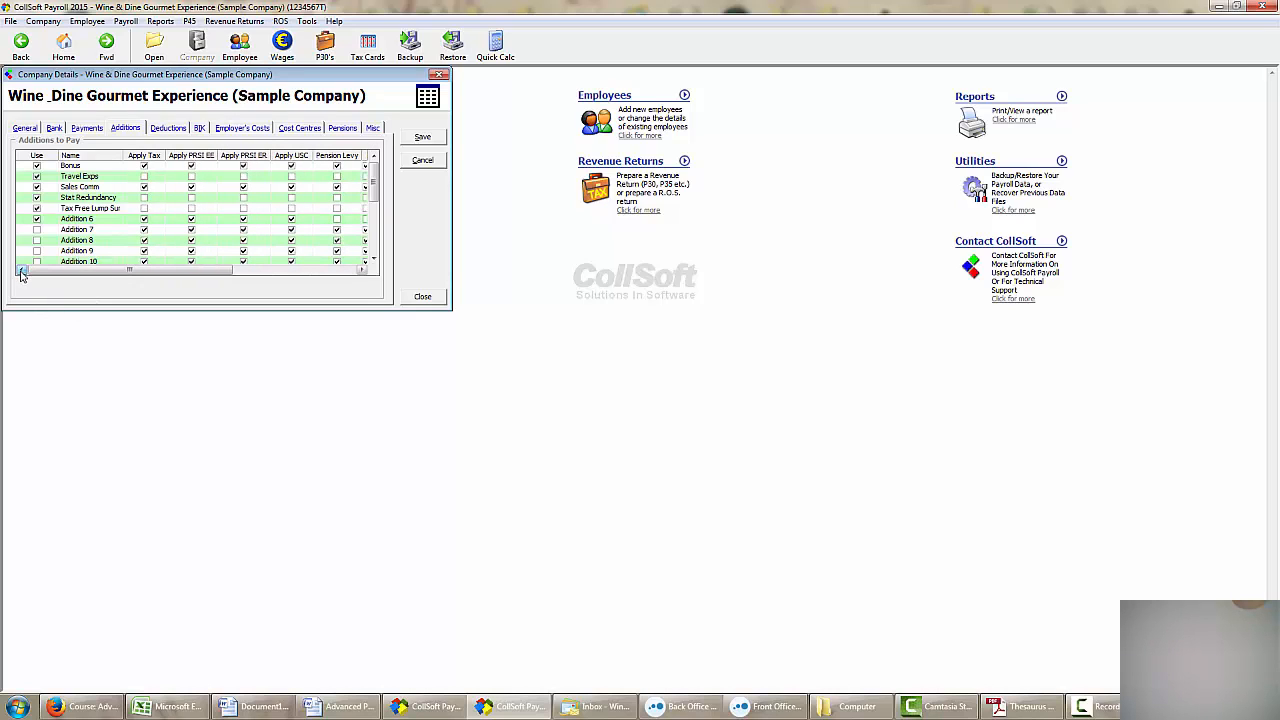
left_click(90, 222)
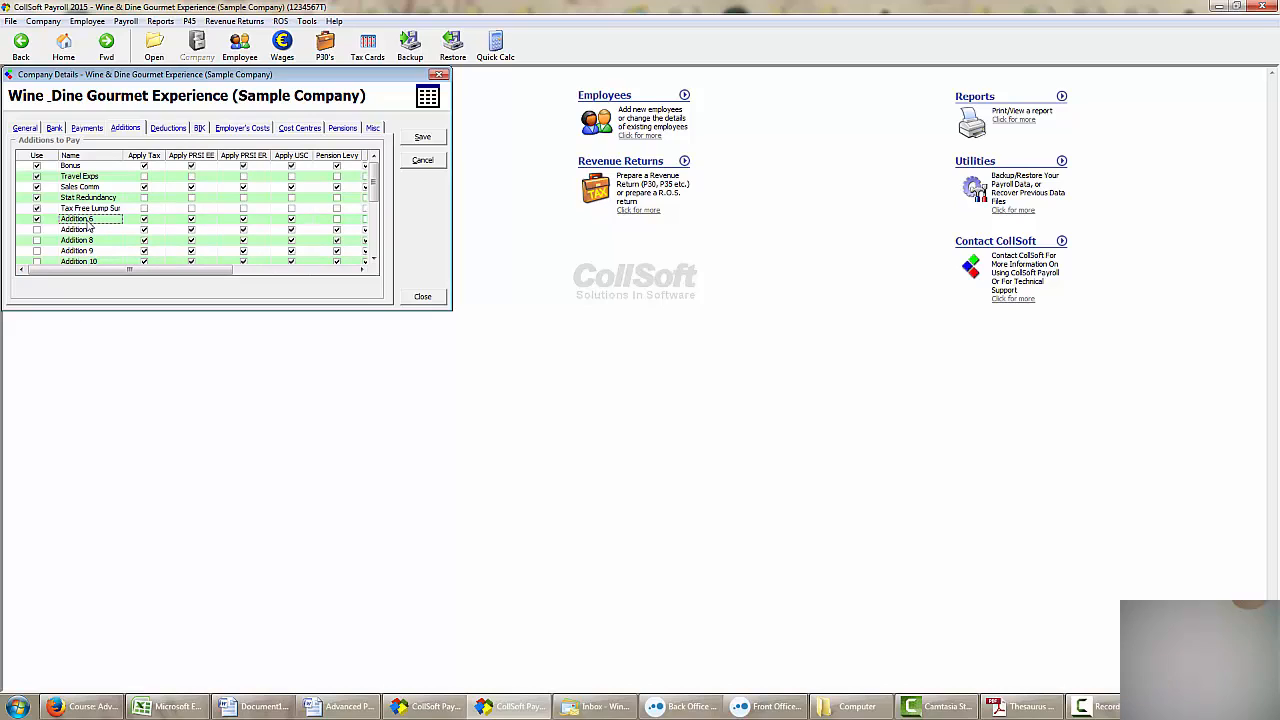
type("Taxable Lump Sum")
key("Return")
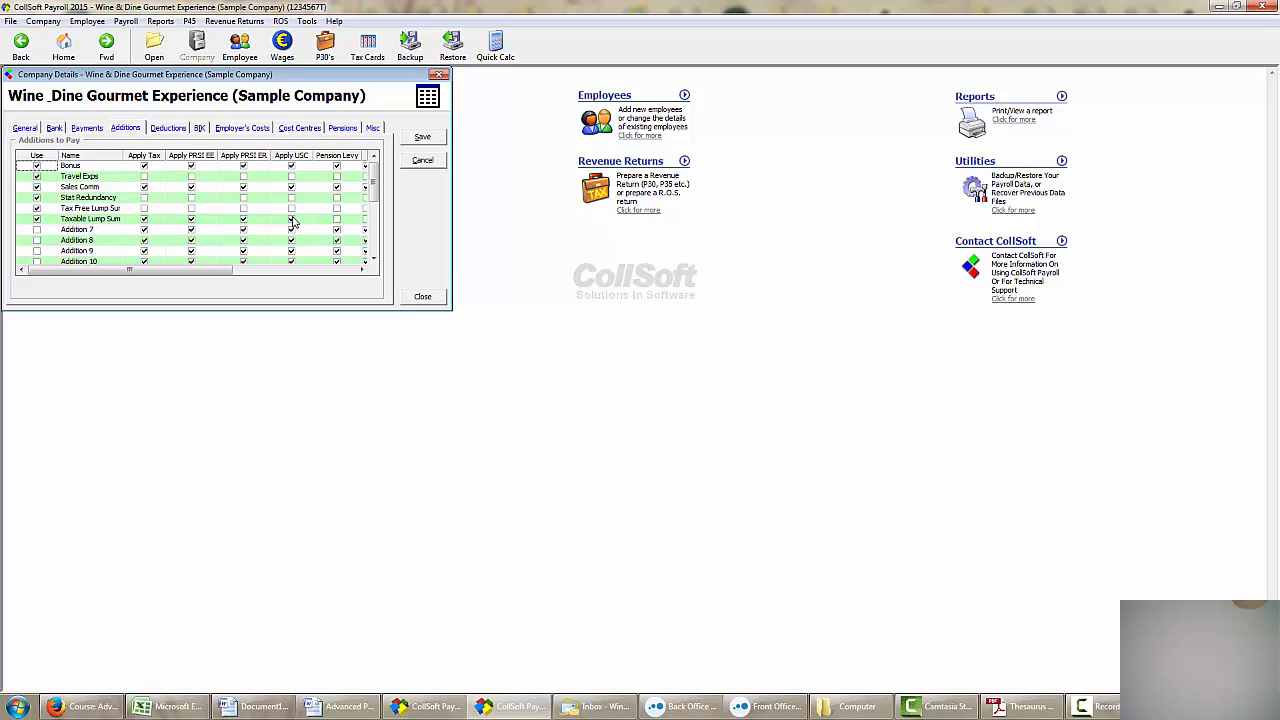
Step: Exempt Taxable Lump Sum from employee and employer PRSI, then save and close the company details
left_click(191, 220)
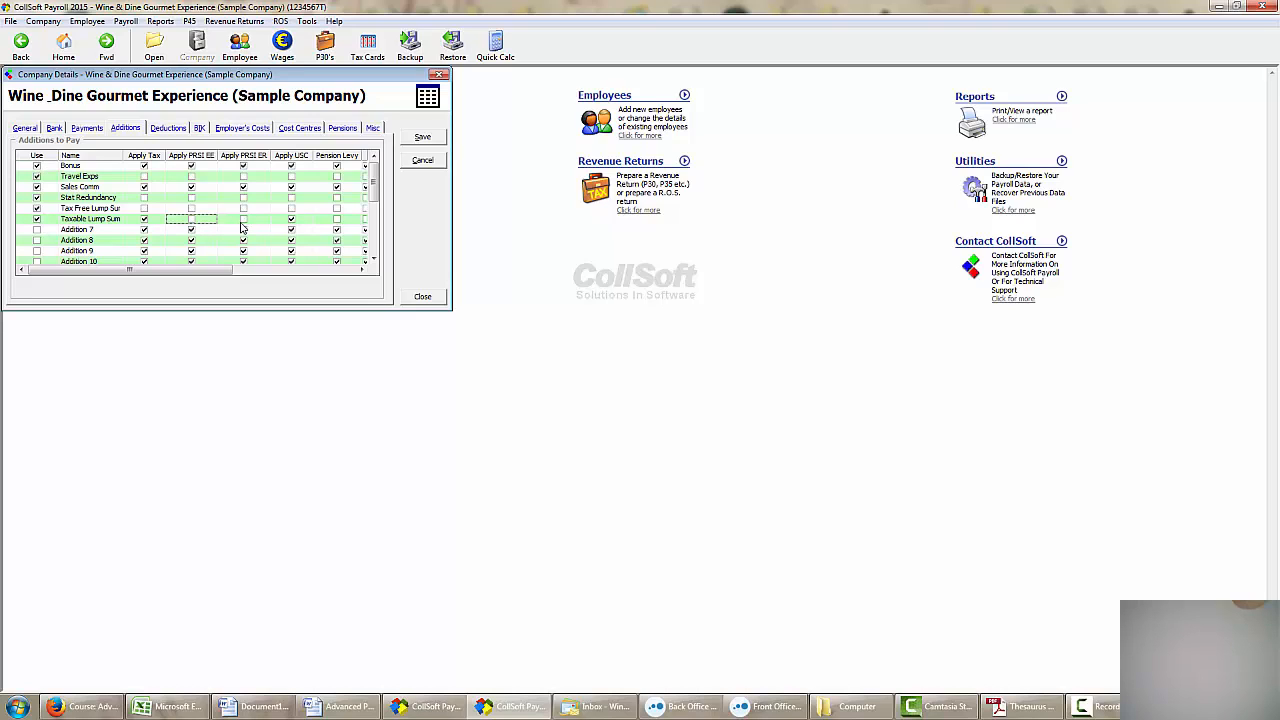
left_click(362, 270)
left_click(362, 271)
left_click(362, 271)
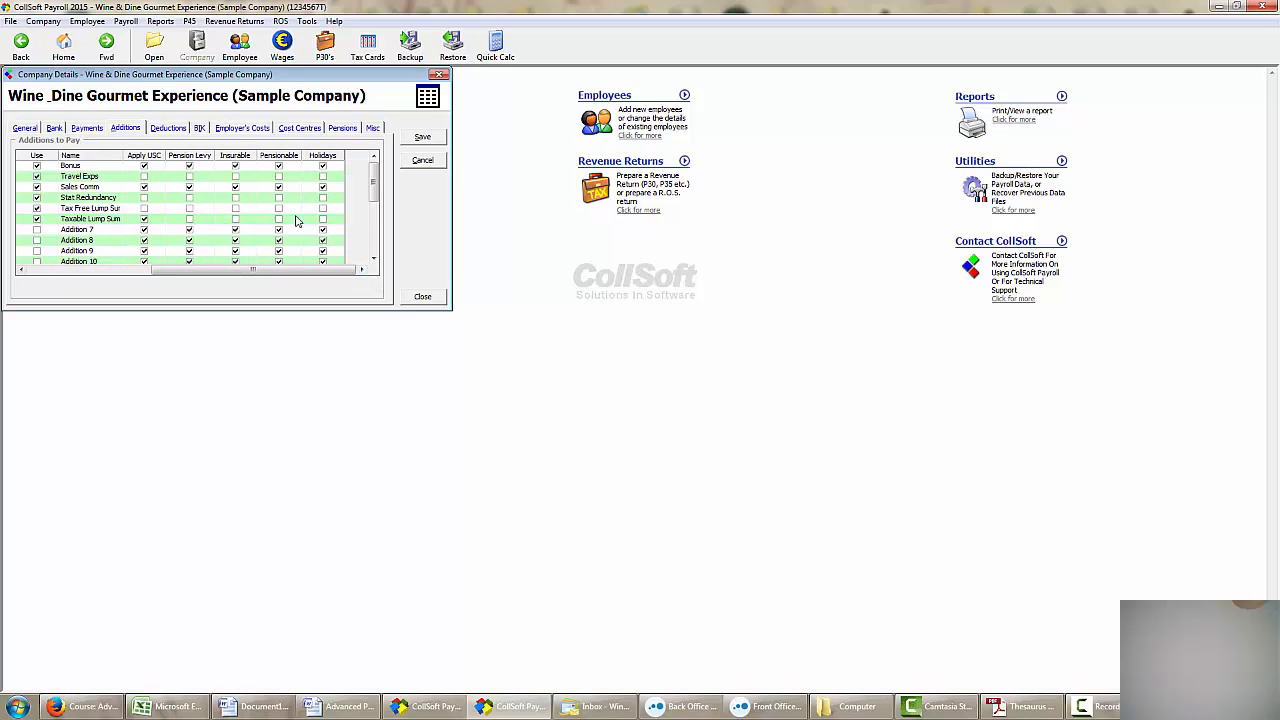
left_click(21, 270)
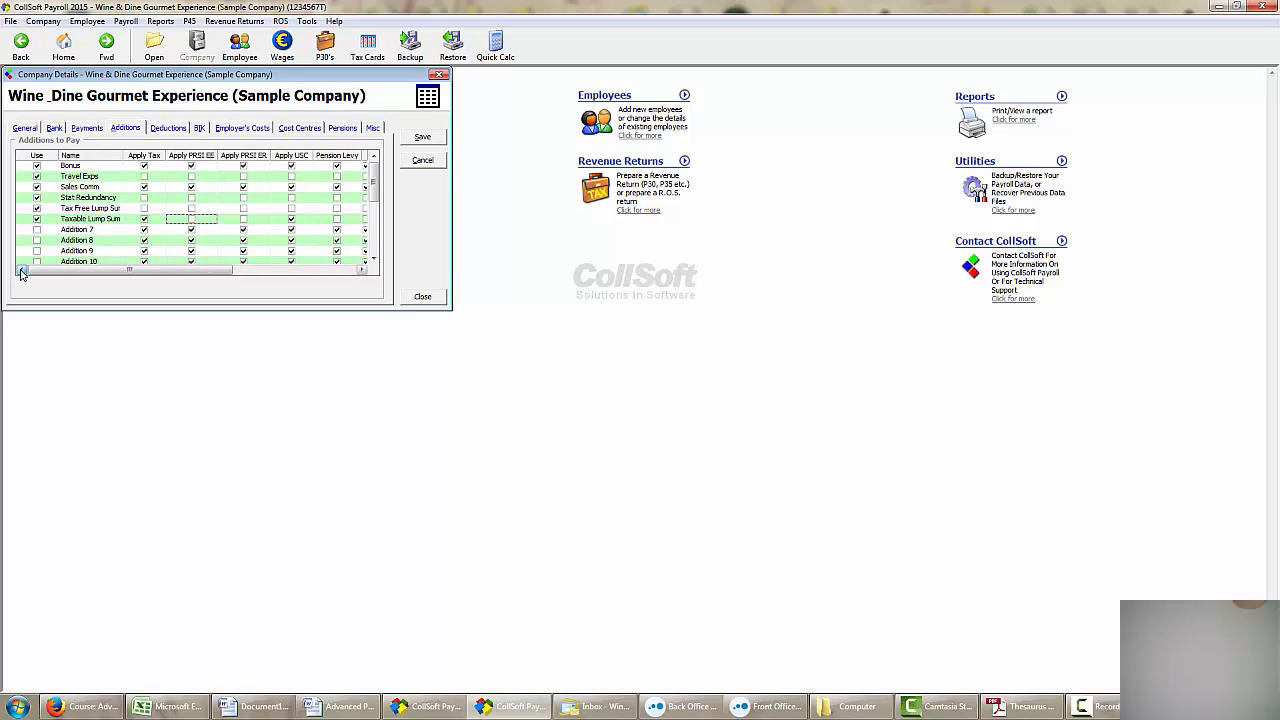
left_click(421, 138)
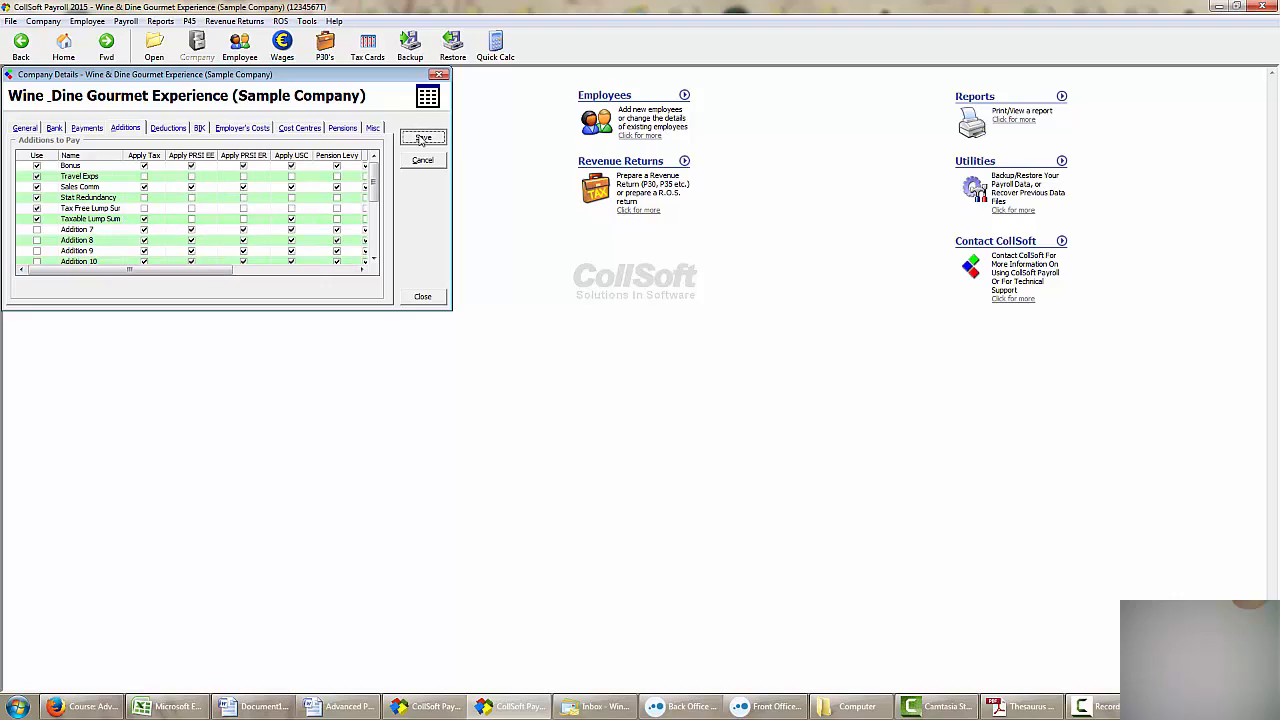
left_click(437, 302)
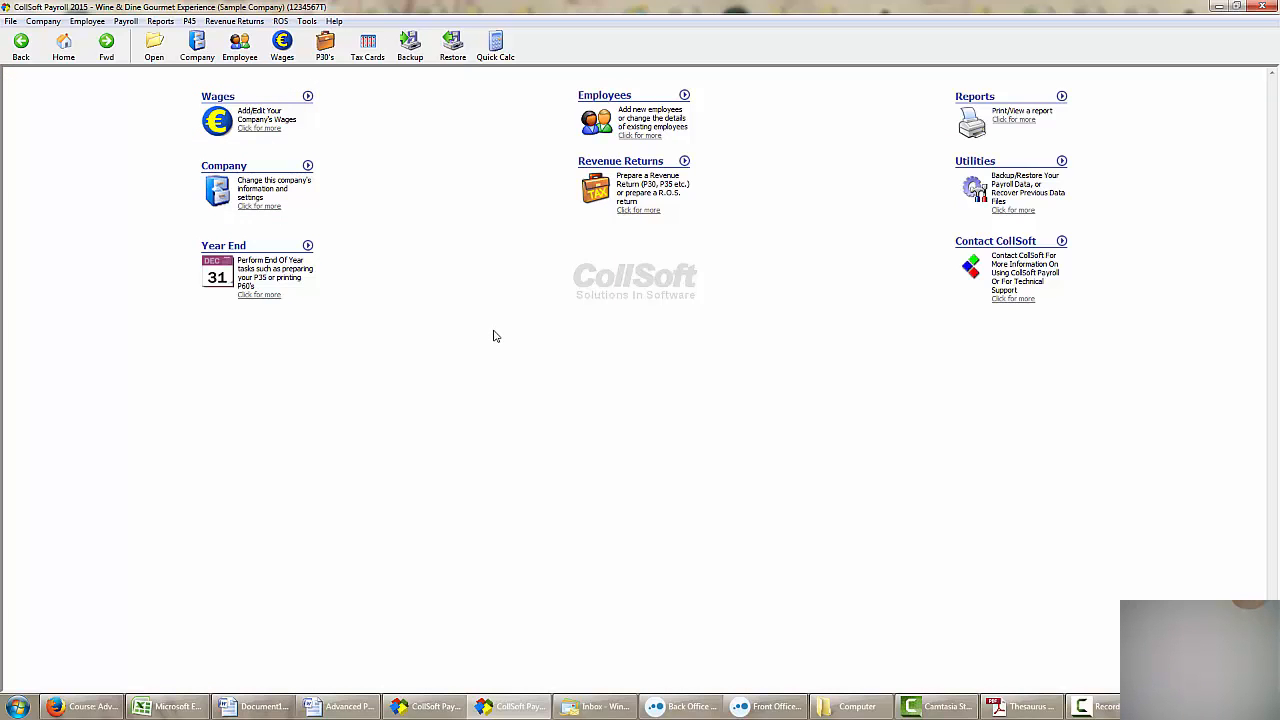
Step: Open the first listed employee's pay entry in the monthly wages for Month 2 (28/02/15)
left_click(210, 96)
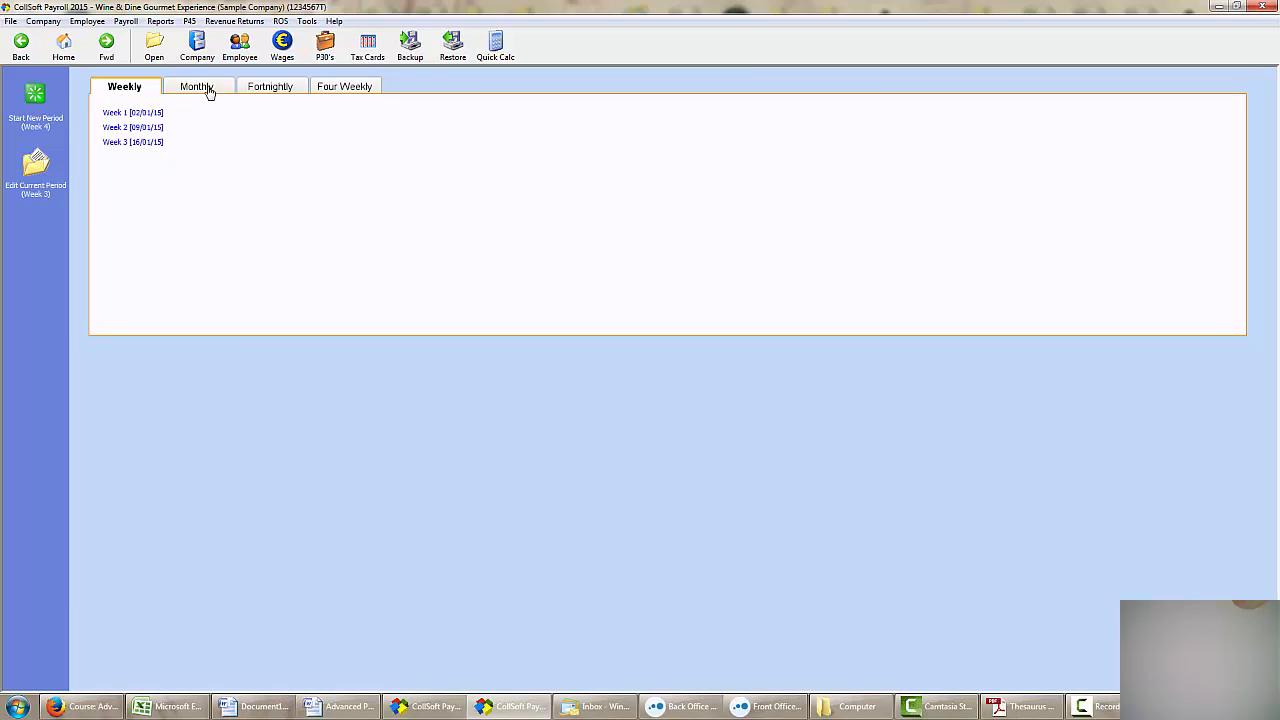
left_click(207, 88)
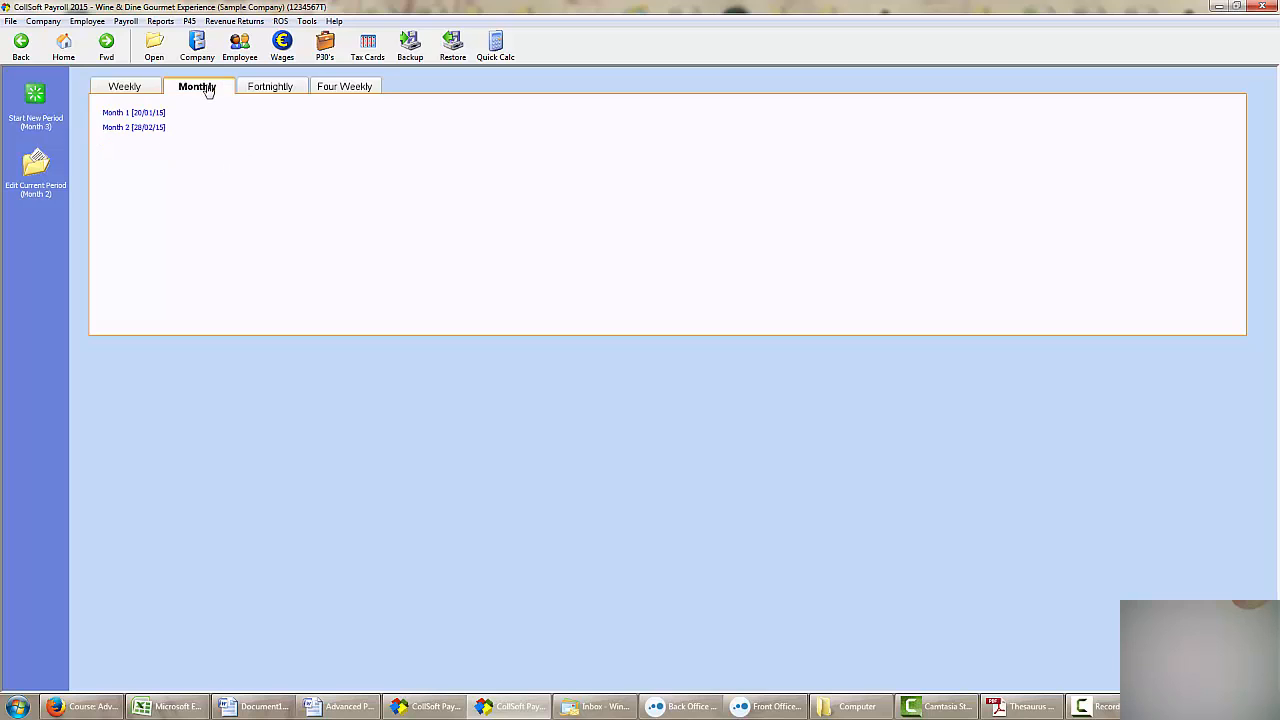
left_click(143, 128)
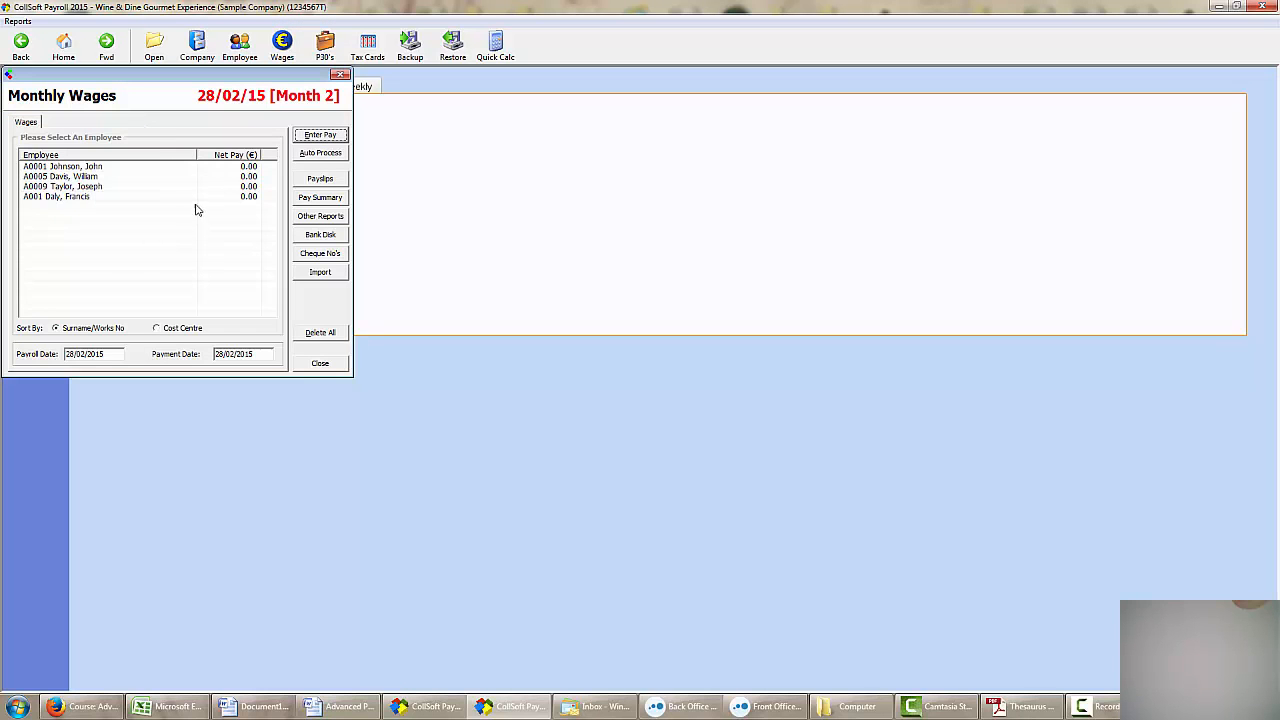
left_click(191, 187)
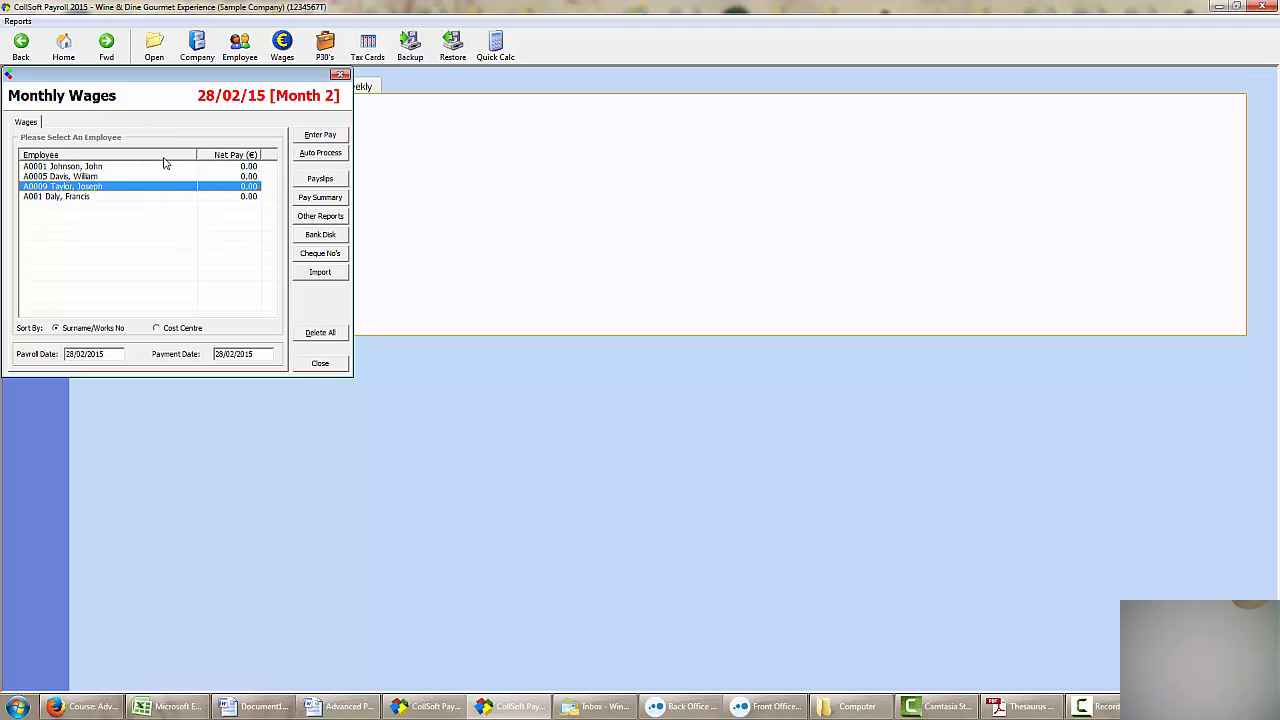
left_click(164, 167)
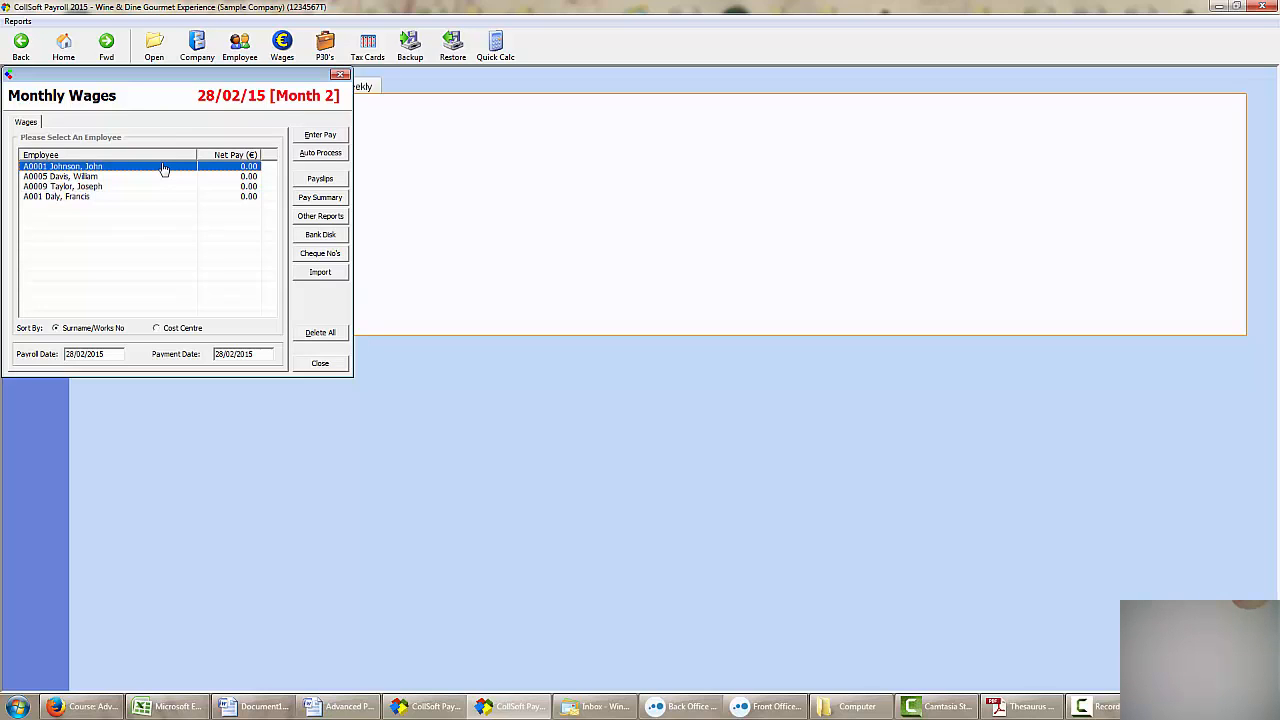
double_click(164, 167)
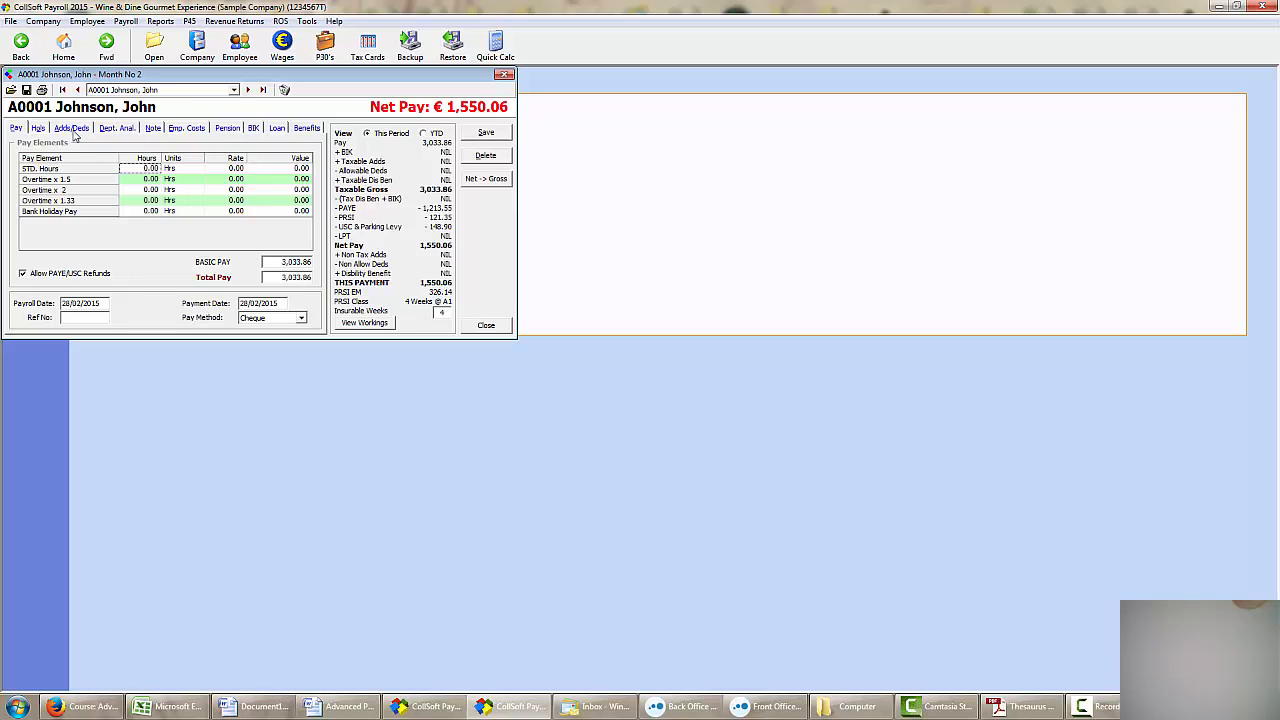
Step: Set the employee's holiday pay to 700.12
left_click(39, 129)
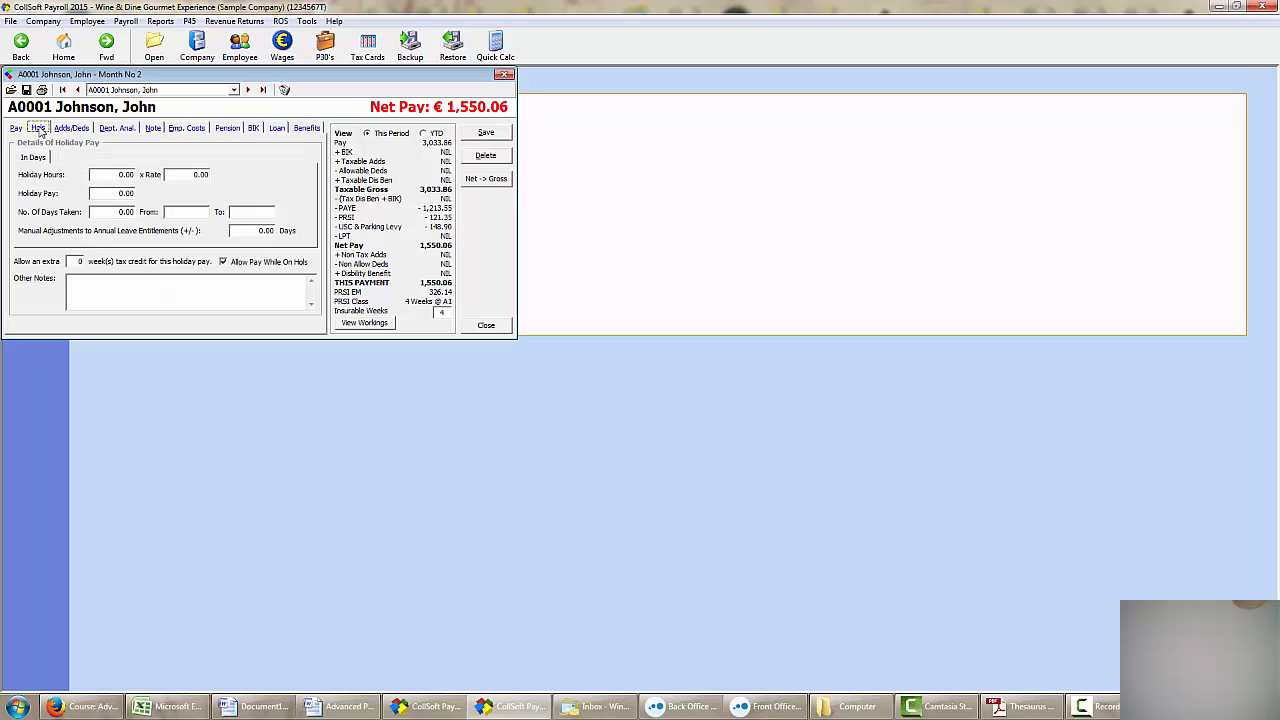
left_click(117, 192)
type("700.1")
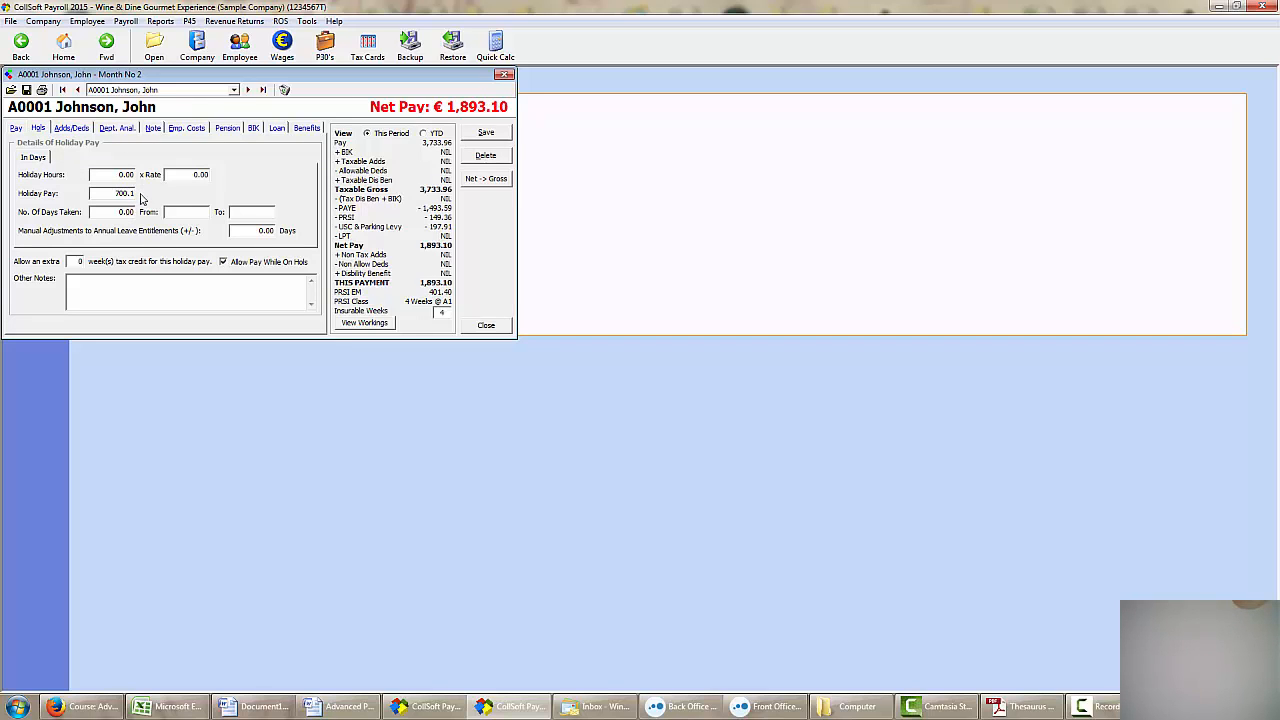
type("2")
Step: Enter 9000 for Stat Redundancy and 1200 for Tax Free Lump Sum in the employee's additions
left_click(72, 128)
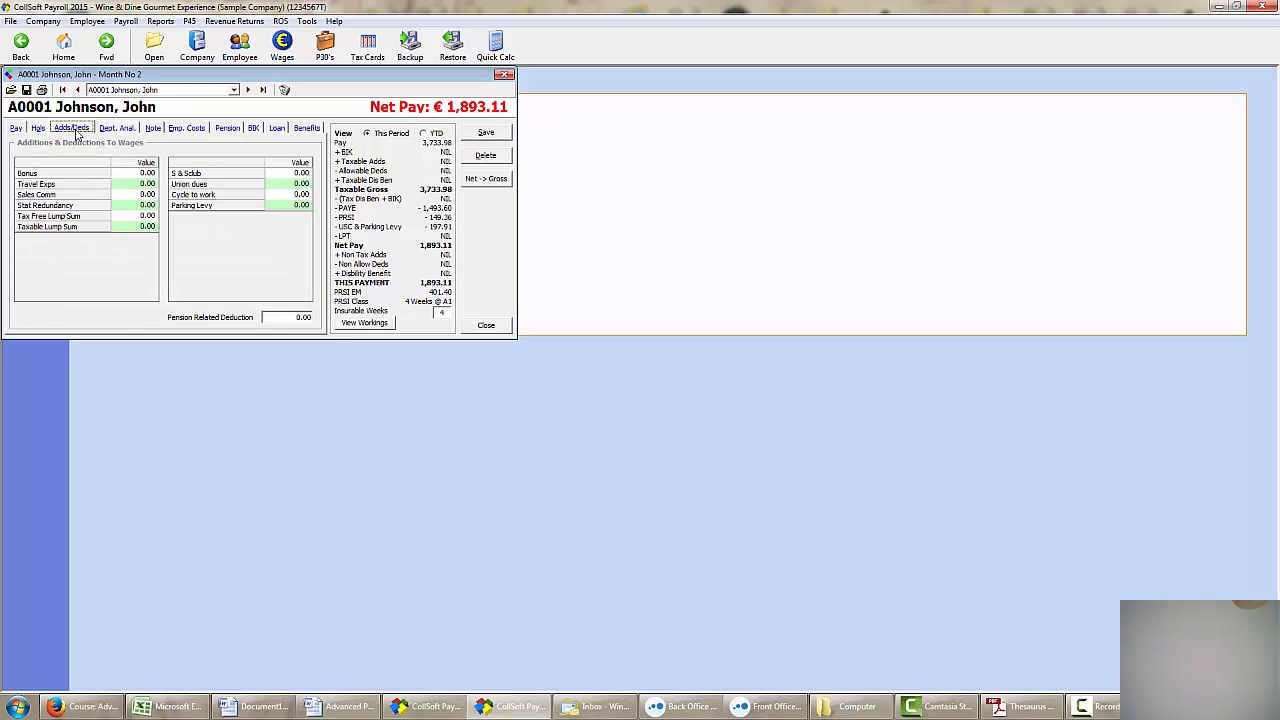
left_click(147, 205)
type("9000")
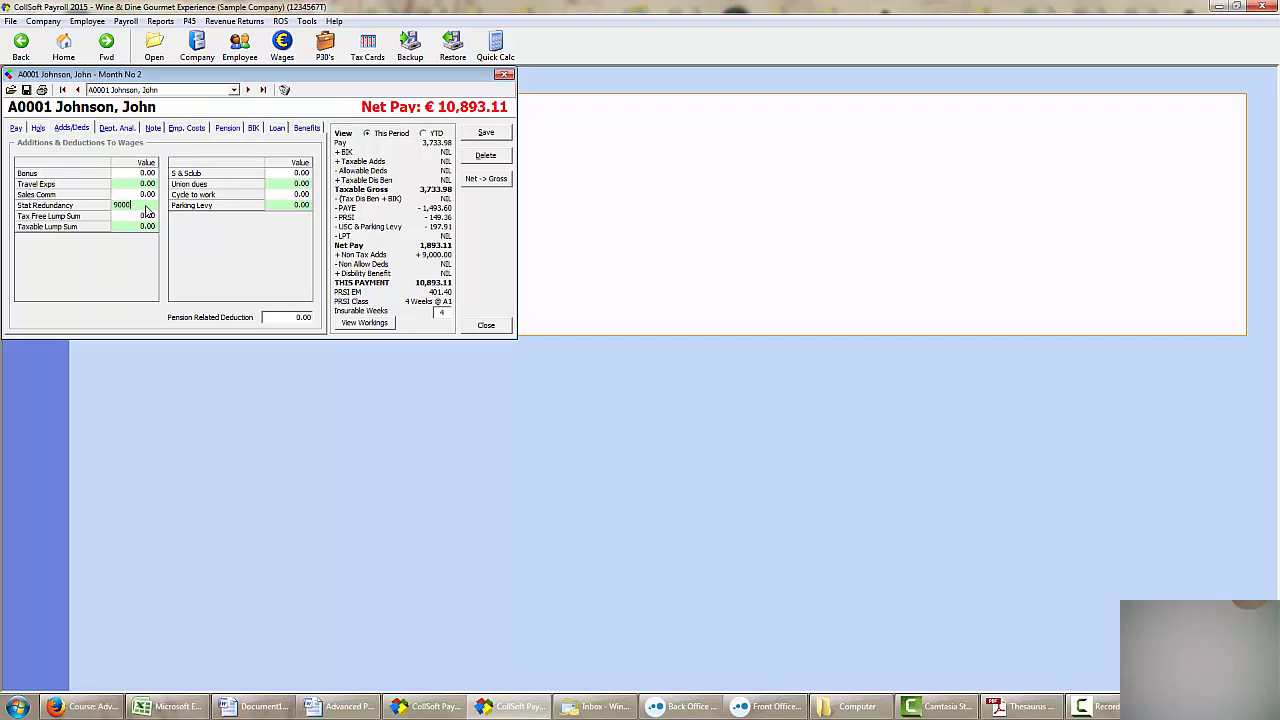
key("Return")
type("1200")
key("Return")
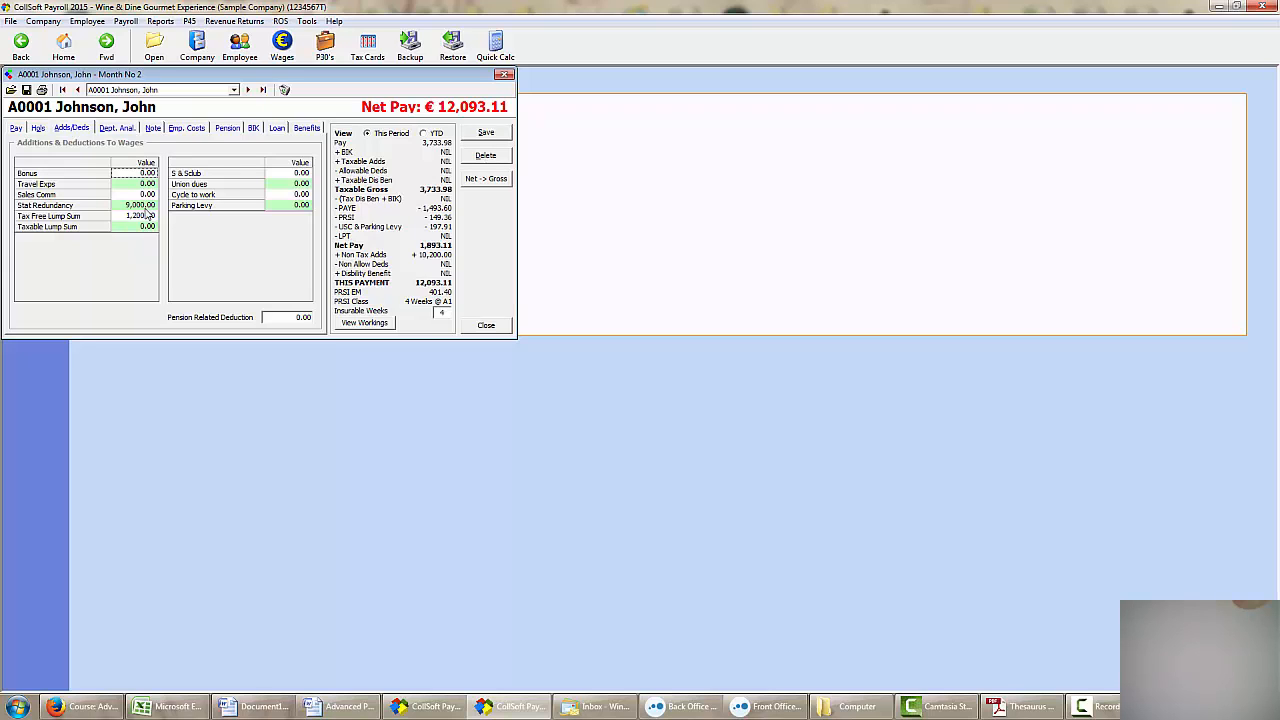
Step: Correct Tax Free Lump Sum to 12,000 and set Taxable Lump Sum to 10000
left_click(142, 216)
type("12,000")
key("Return")
left_click(127, 228)
type("10000")
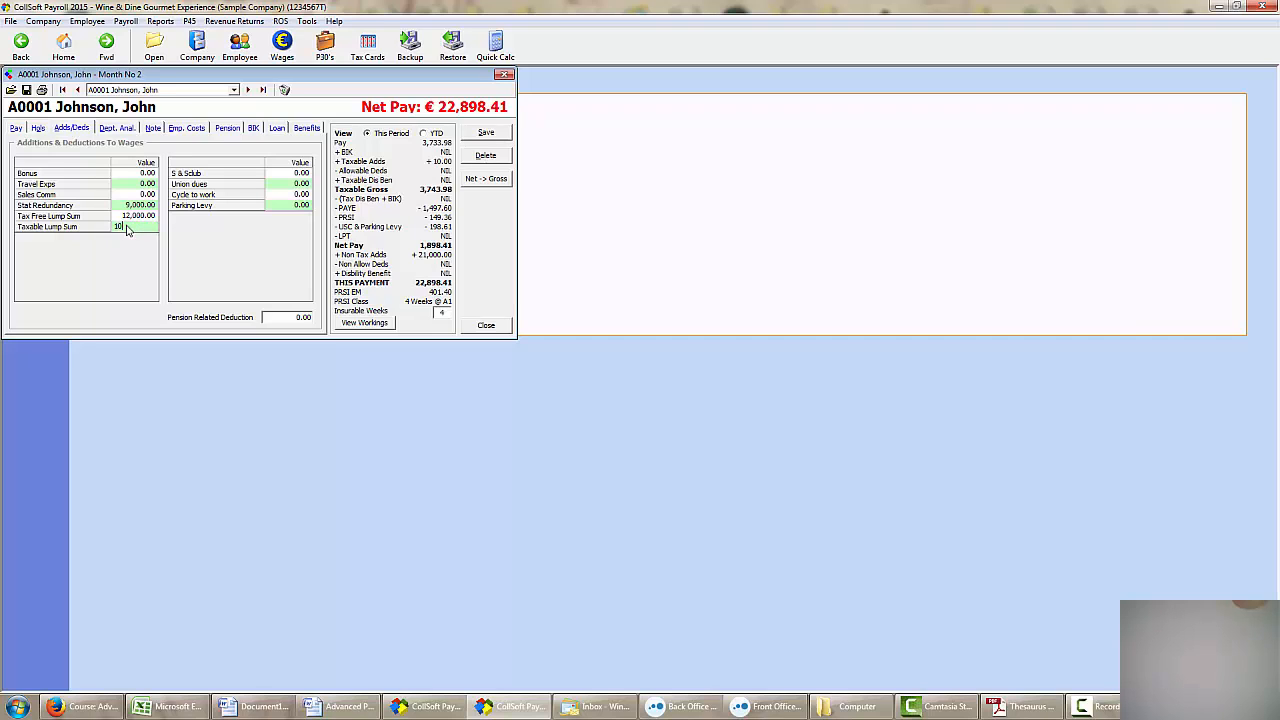
key("Tab")
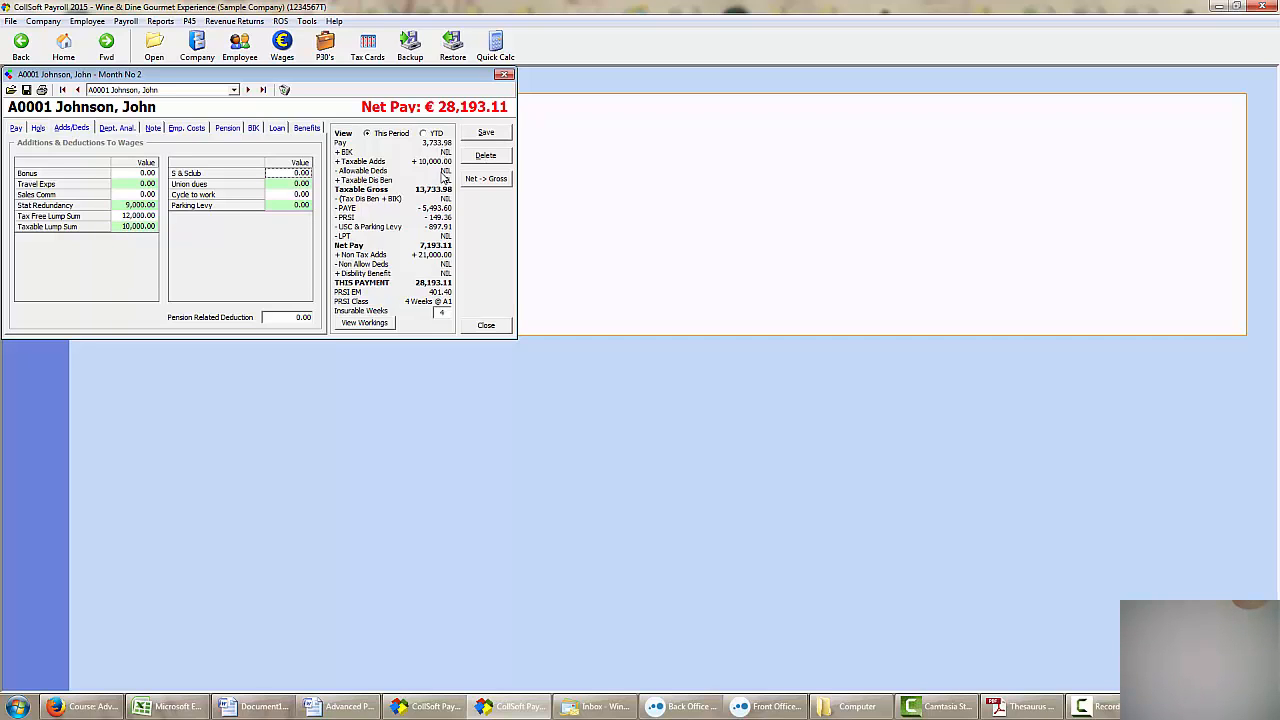
Step: Review the tax, PRSI and USC workings for this payment, then close them
left_click(362, 324)
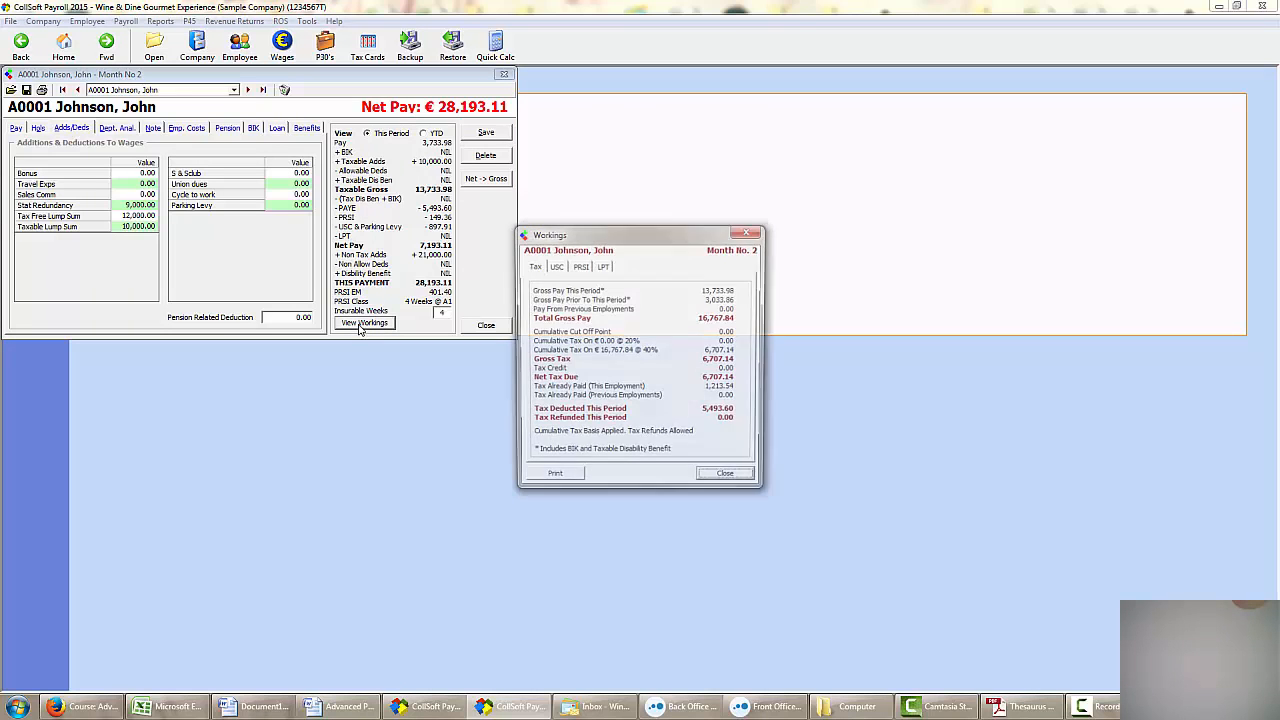
left_click(580, 266)
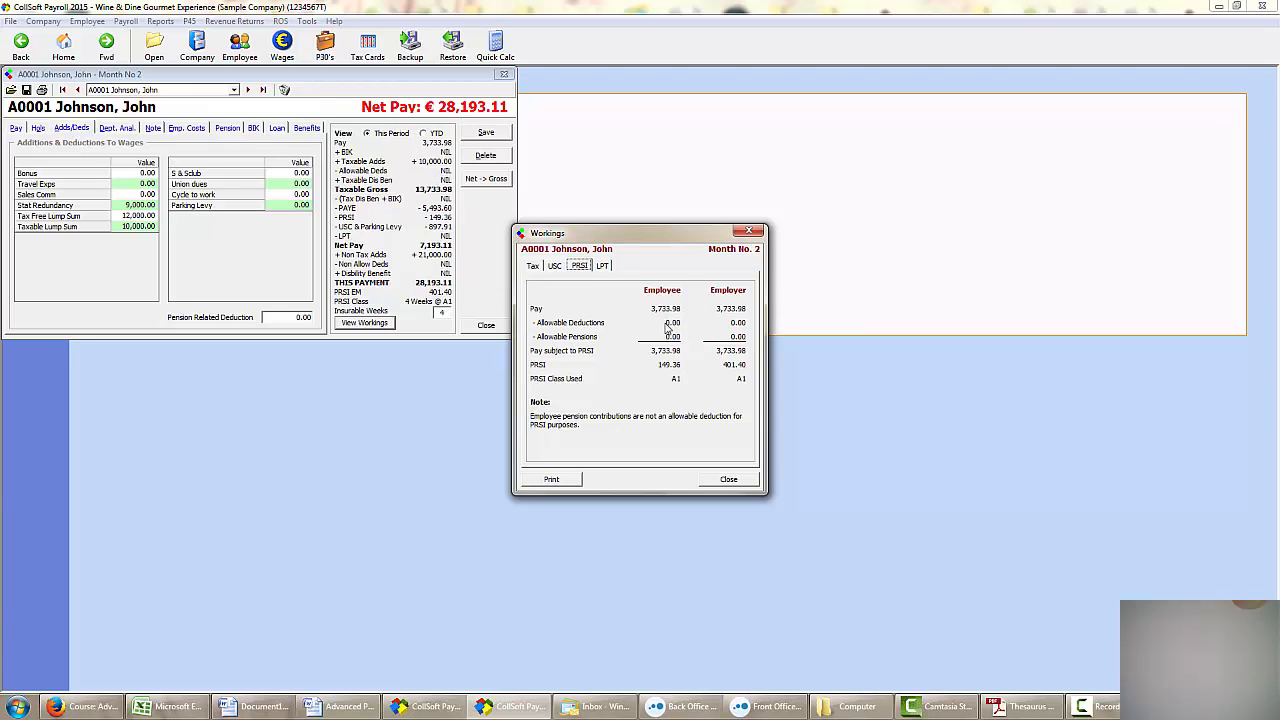
left_click(555, 268)
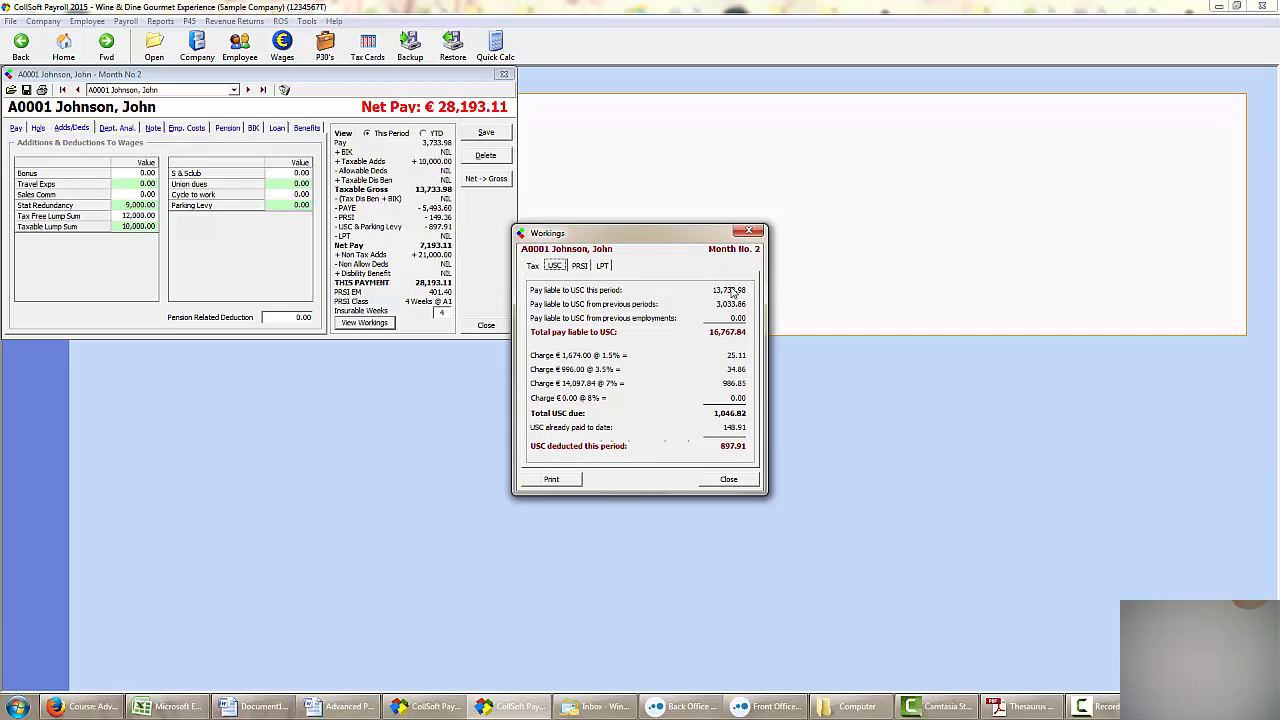
left_click(536, 271)
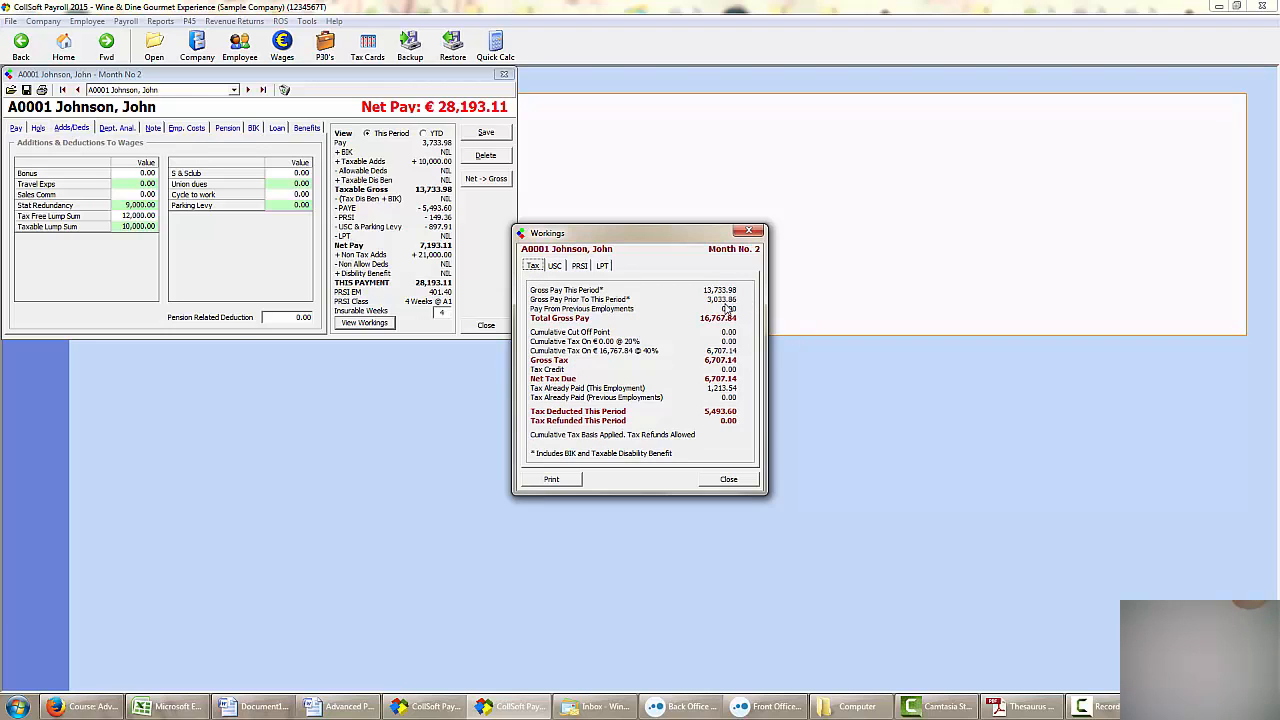
left_click(738, 479)
Step: Save and close the employee's pay entry, and display the payslip on screen in the default plain-paper style
left_click(488, 135)
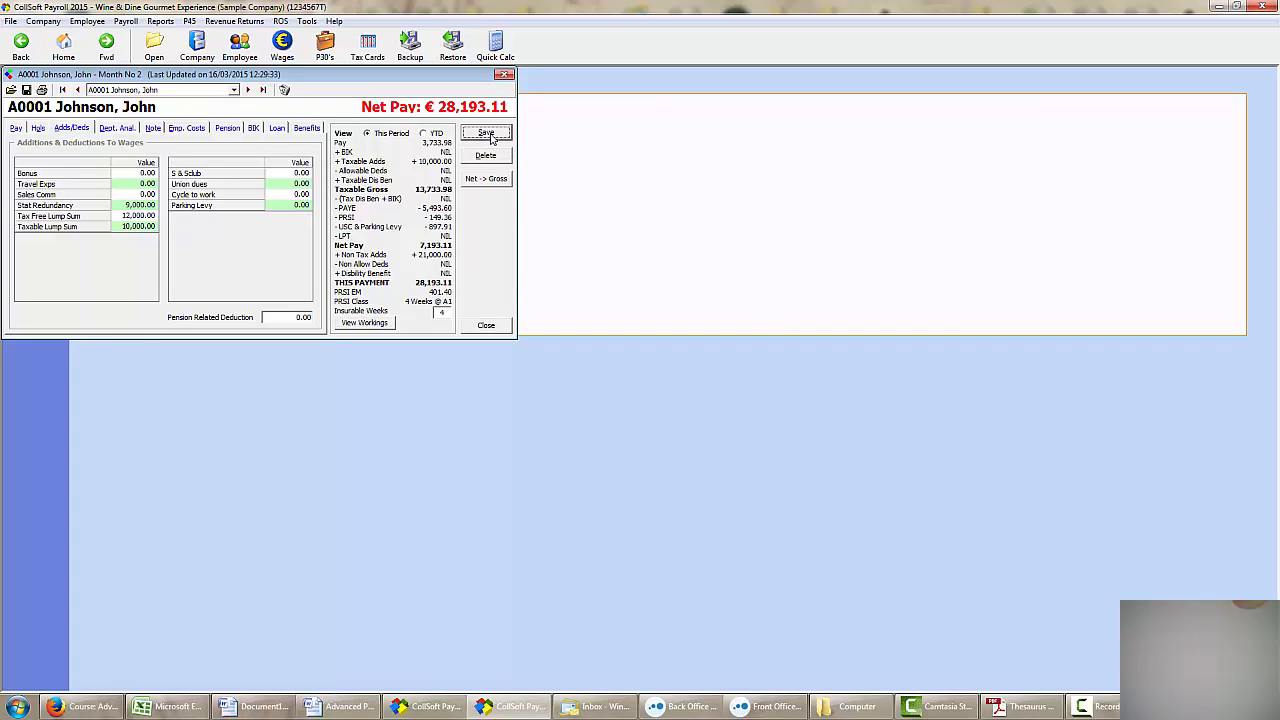
left_click(486, 325)
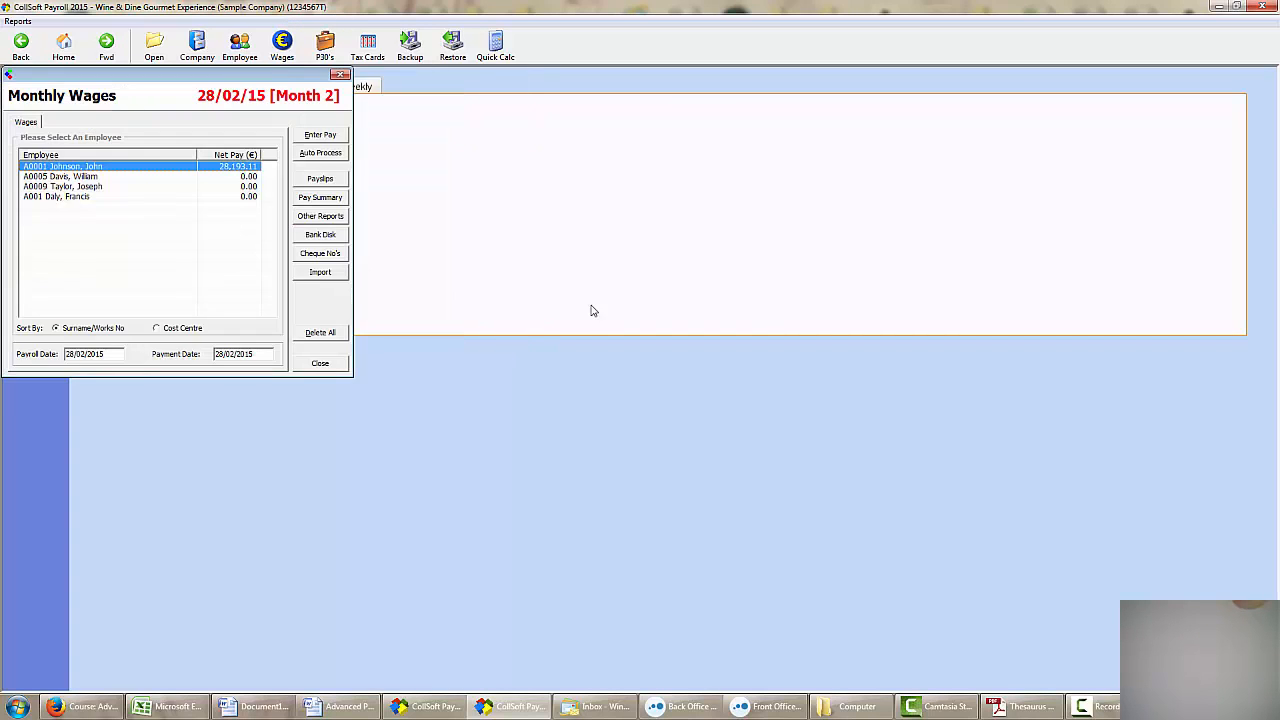
left_click(334, 178)
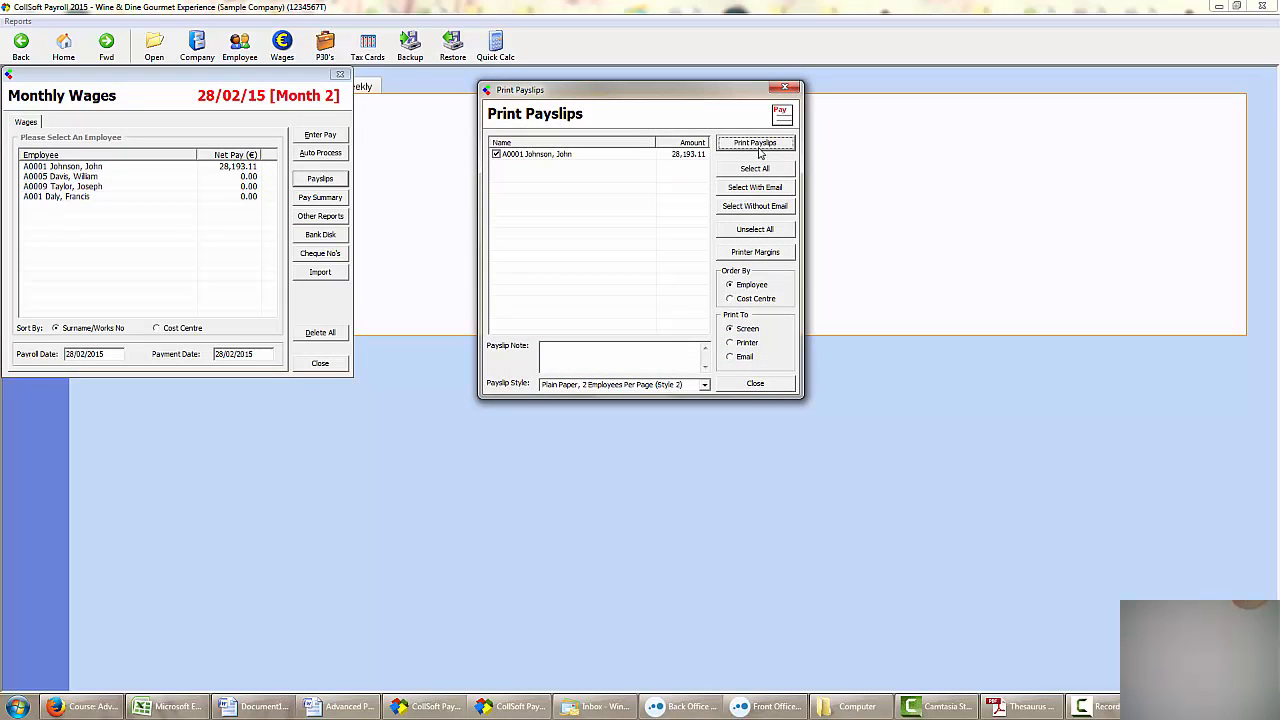
left_click(753, 146)
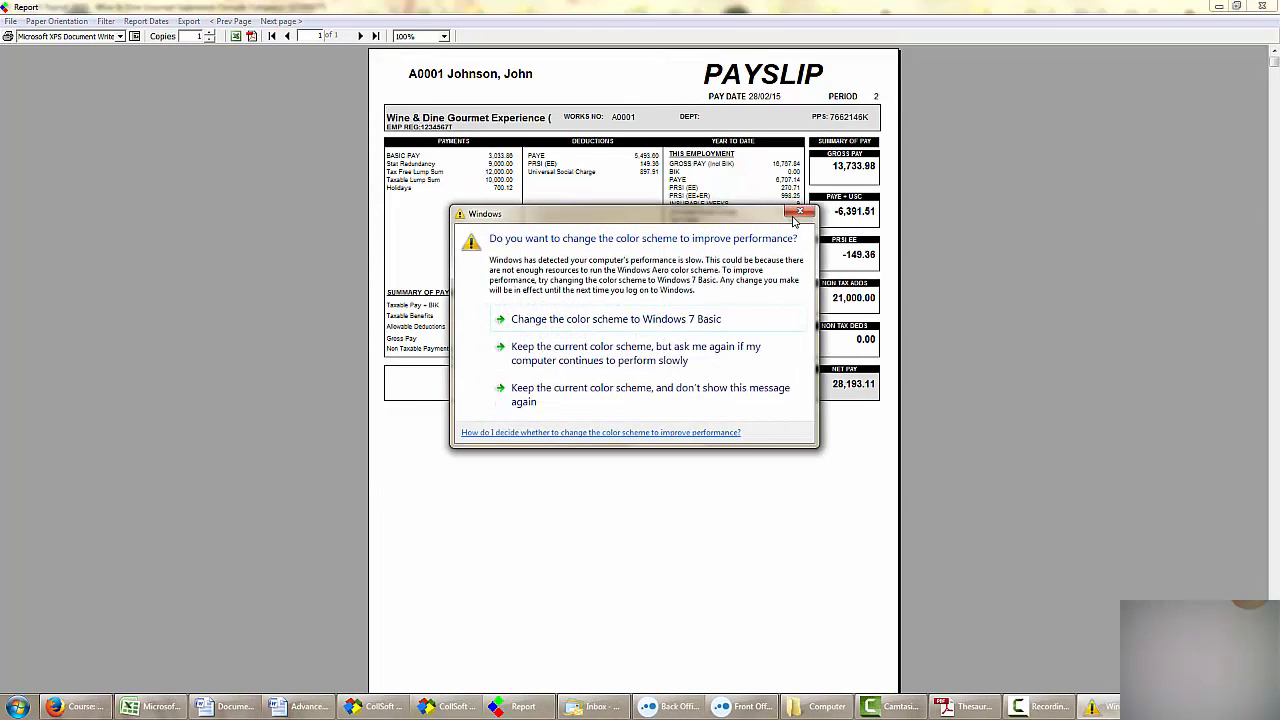
left_click(805, 217)
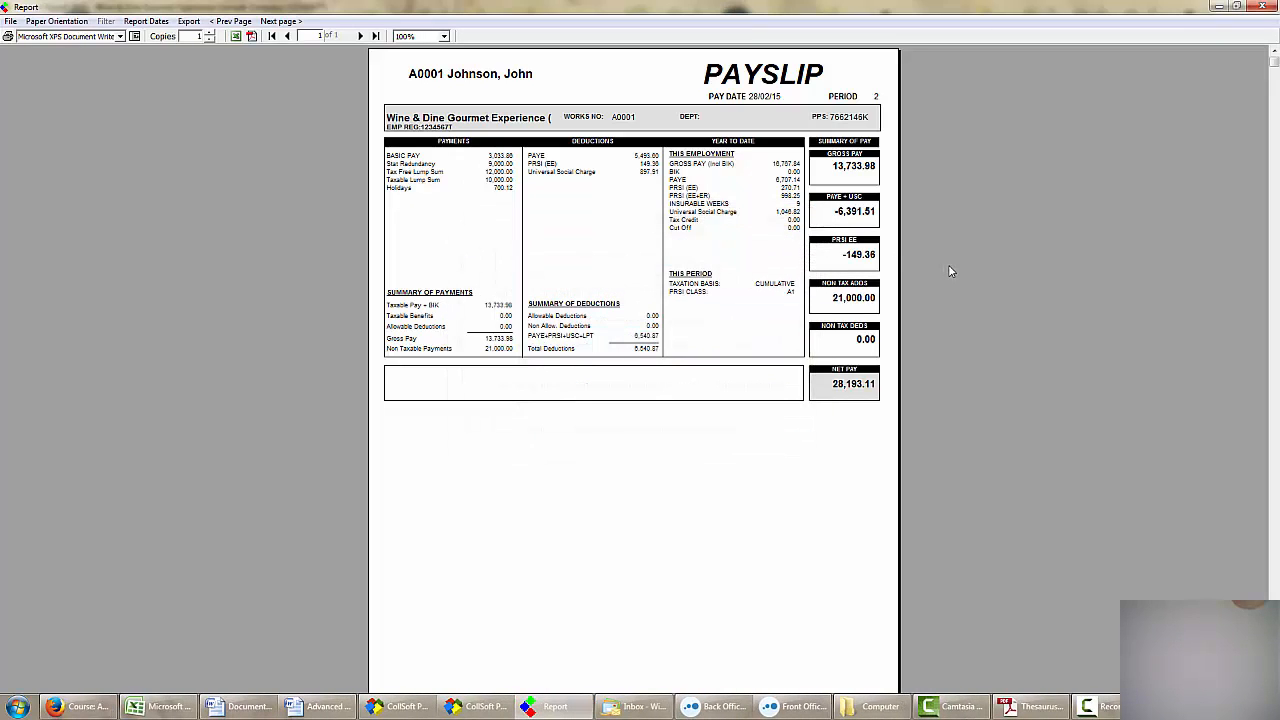